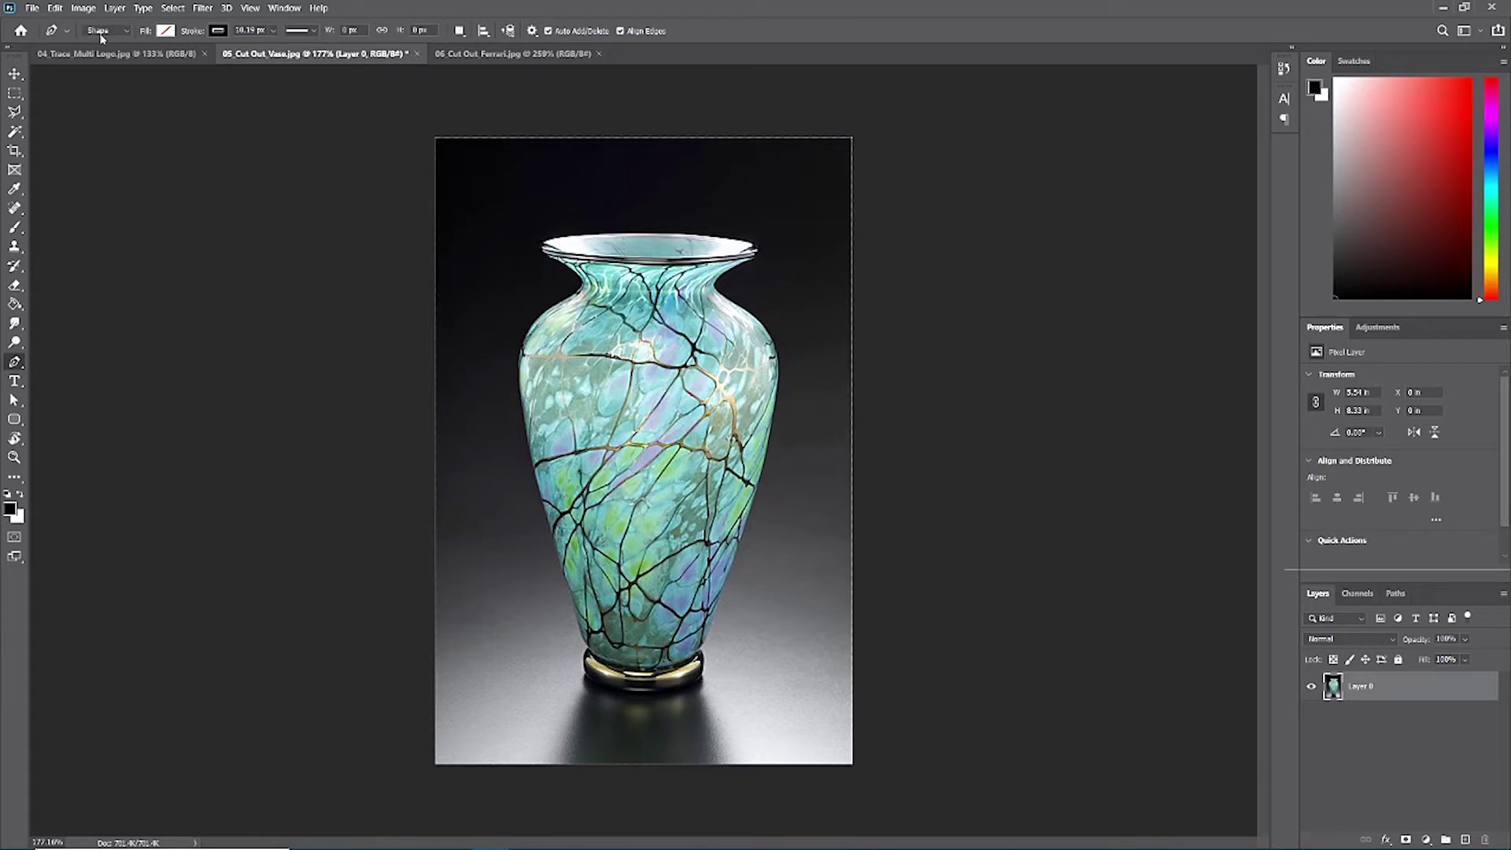
# - Switch the Pen tool mode from Shape to Path
pyautogui.click(127, 33)
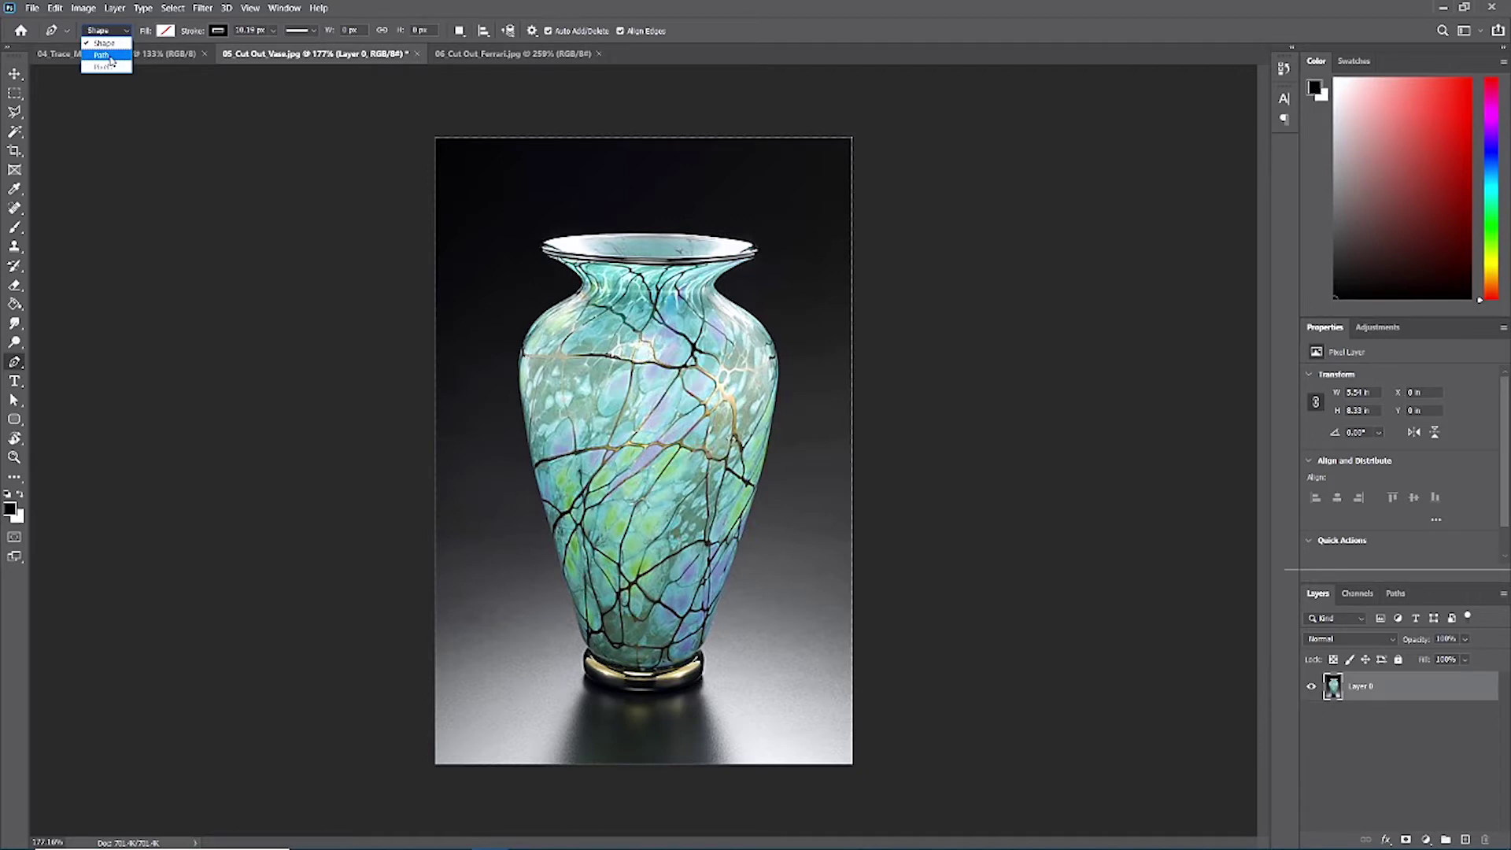
pyautogui.click(102, 55)
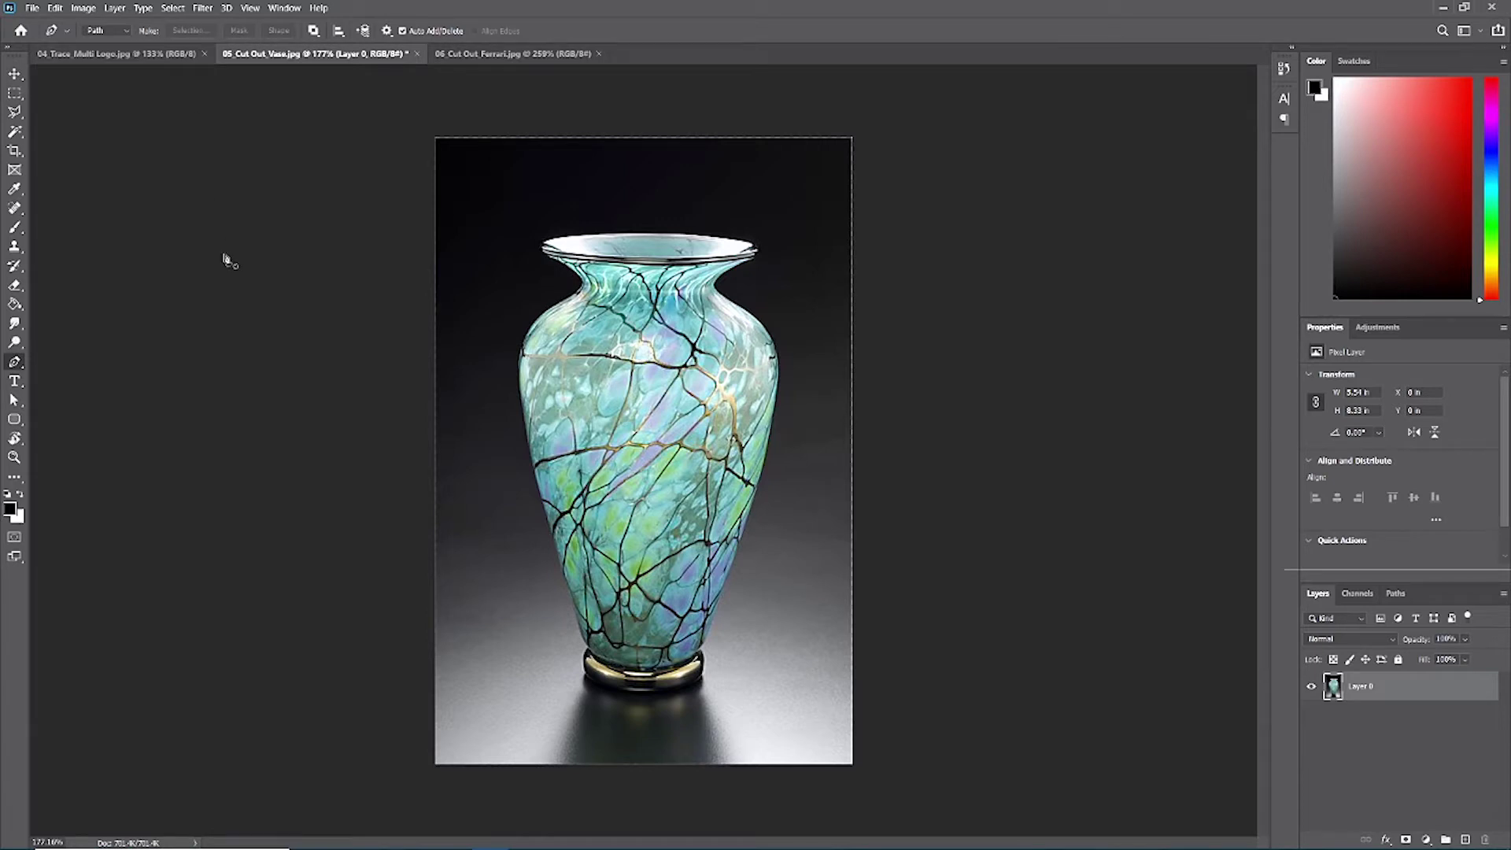
pyautogui.click(482, 207)
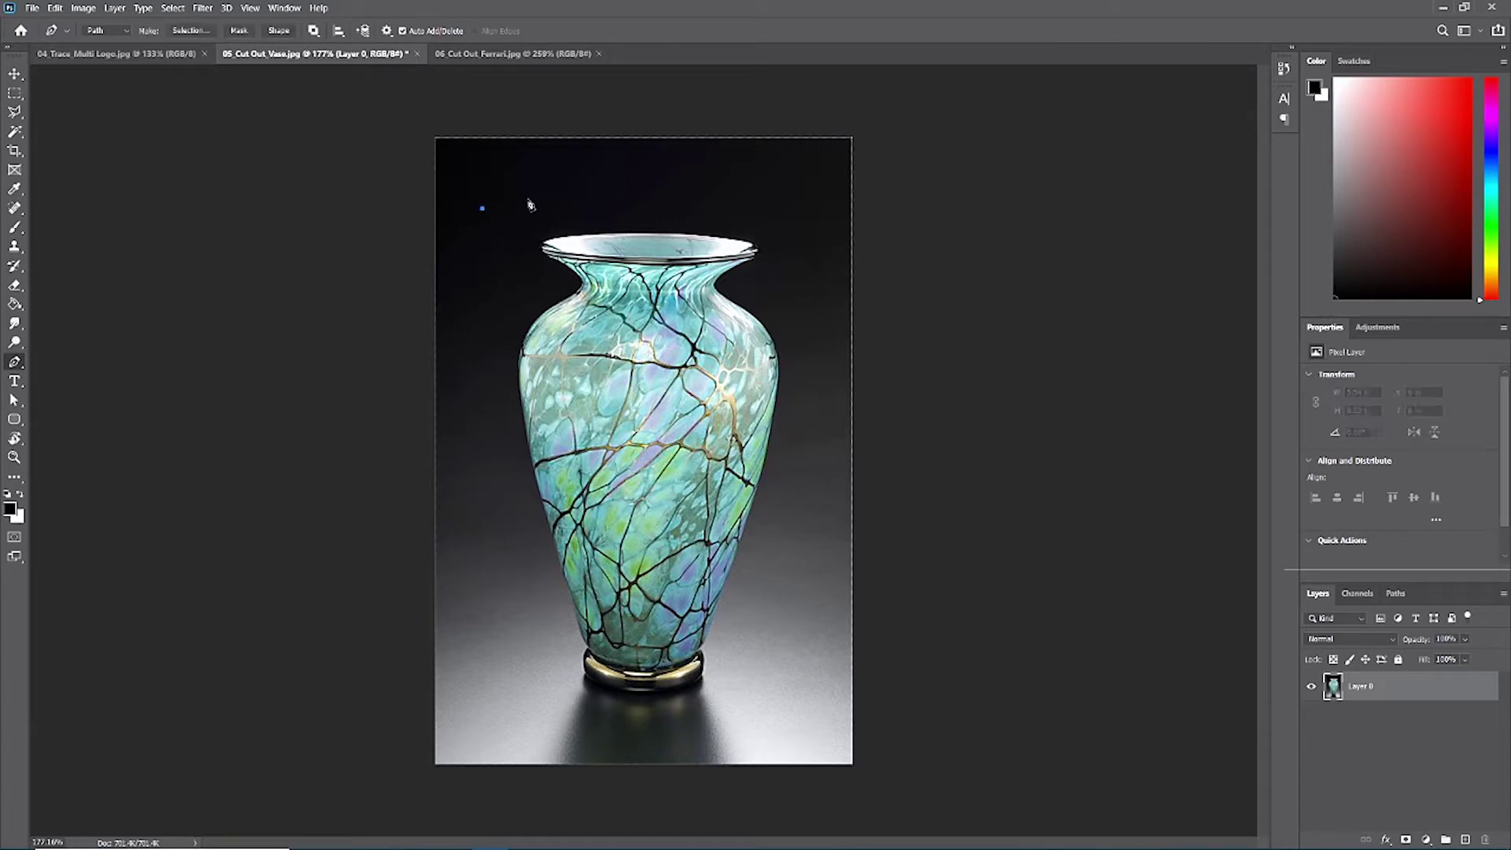
pyautogui.moveTo(589, 184); pyautogui.dragTo(793, 288)
pyautogui.click(769, 216)
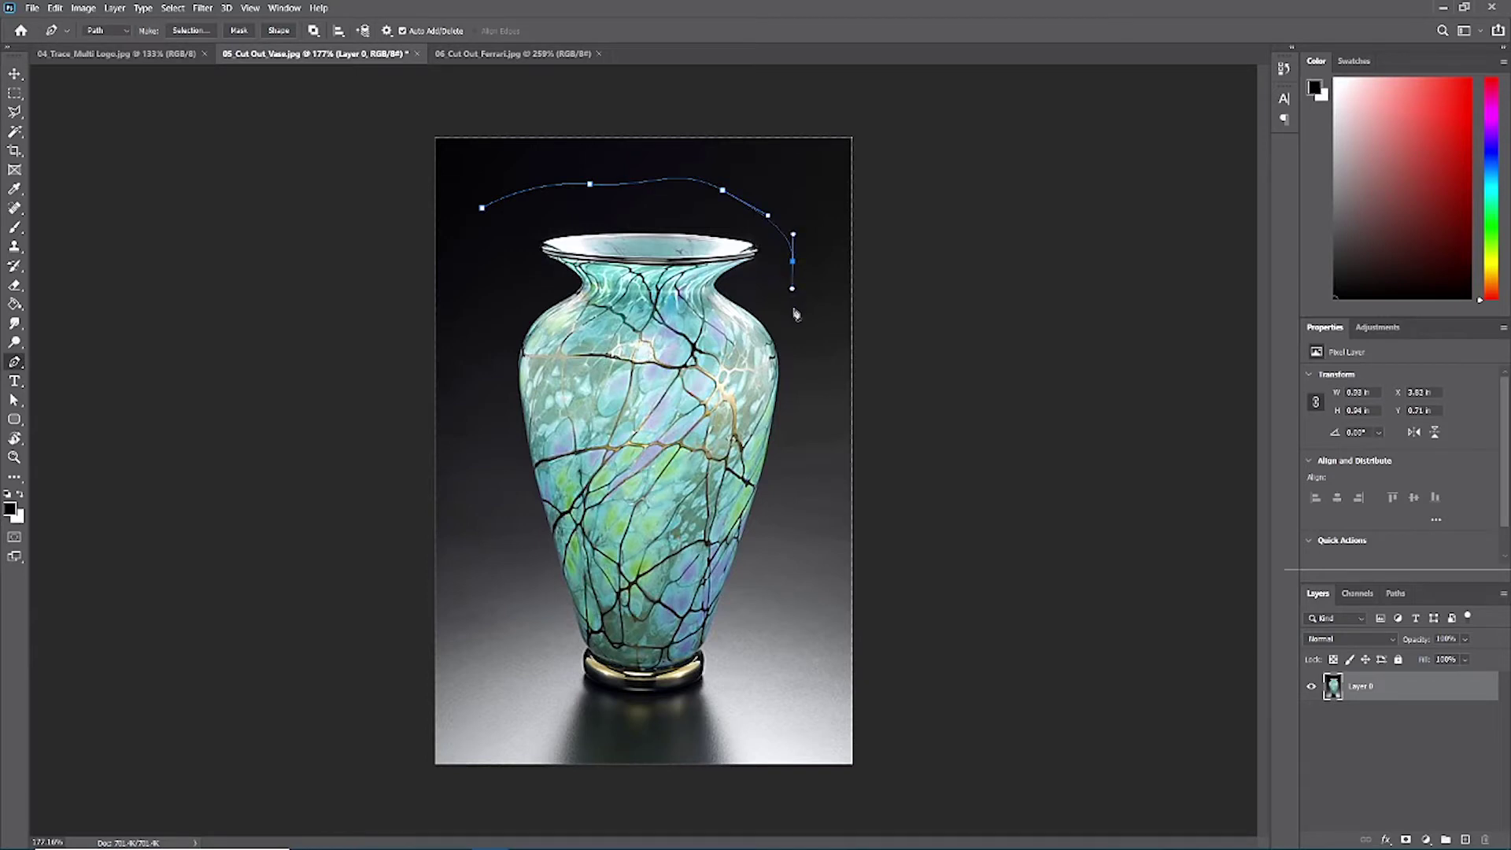
pyautogui.hotkey('ctrl', 'z')
pyautogui.hotkey('ctrl', 'z')
pyautogui.hotkey('ctrl', 'z')
pyautogui.hotkey('ctrl', 'z')
pyautogui.hotkey('ctrl', 'z')
pyautogui.hotkey('ctrl', 'z')
pyautogui.hotkey('ctrl', 'z')
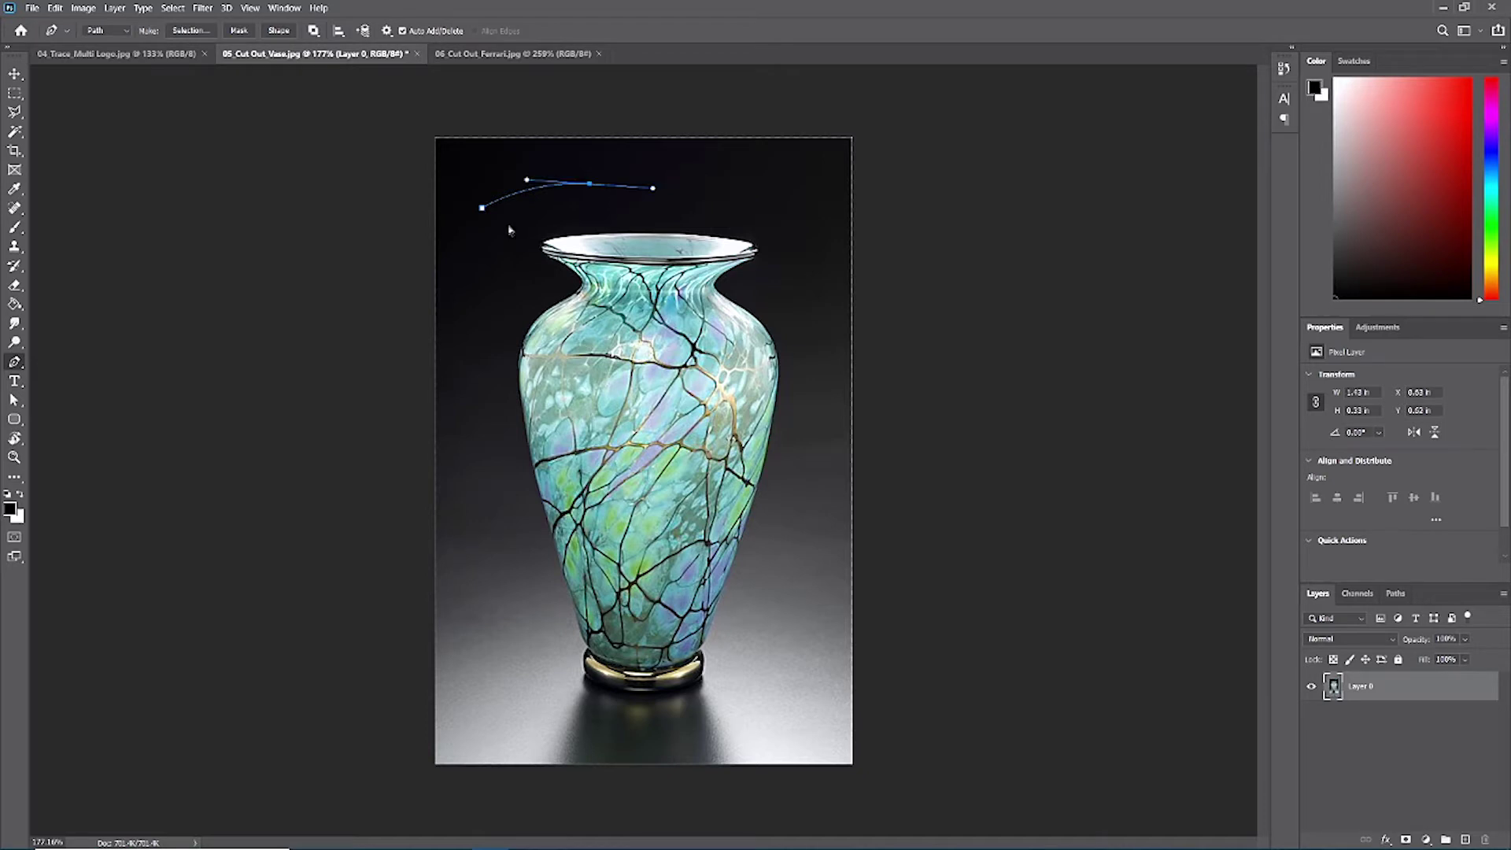
pyautogui.hotkey('ctrl', 'z')
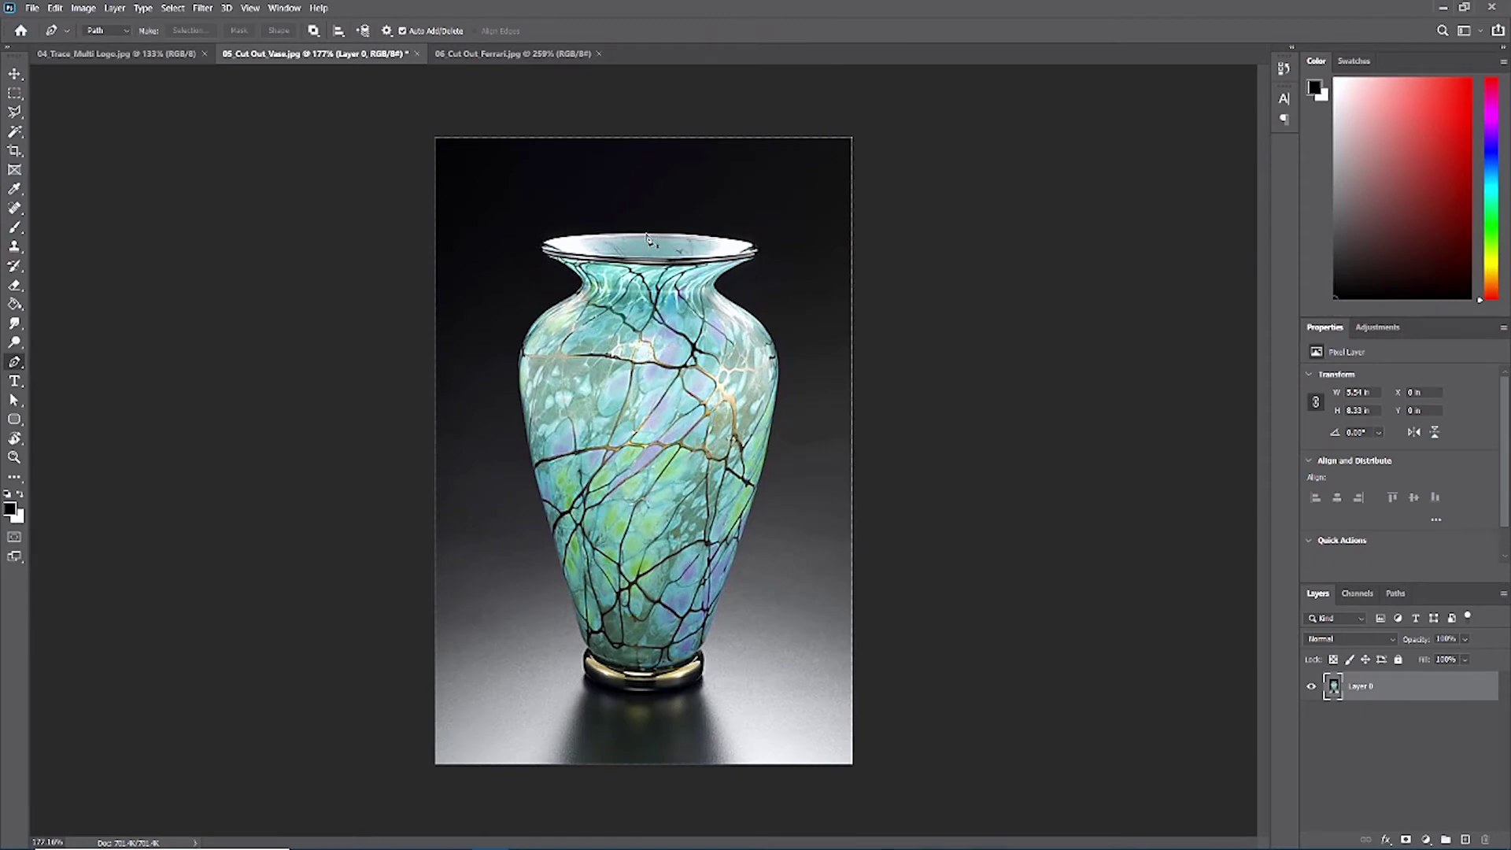
# - Trace curved anchors from the vase rim, down the right side, across the base, up the left side, closing at the rim
pyautogui.click(645, 233)
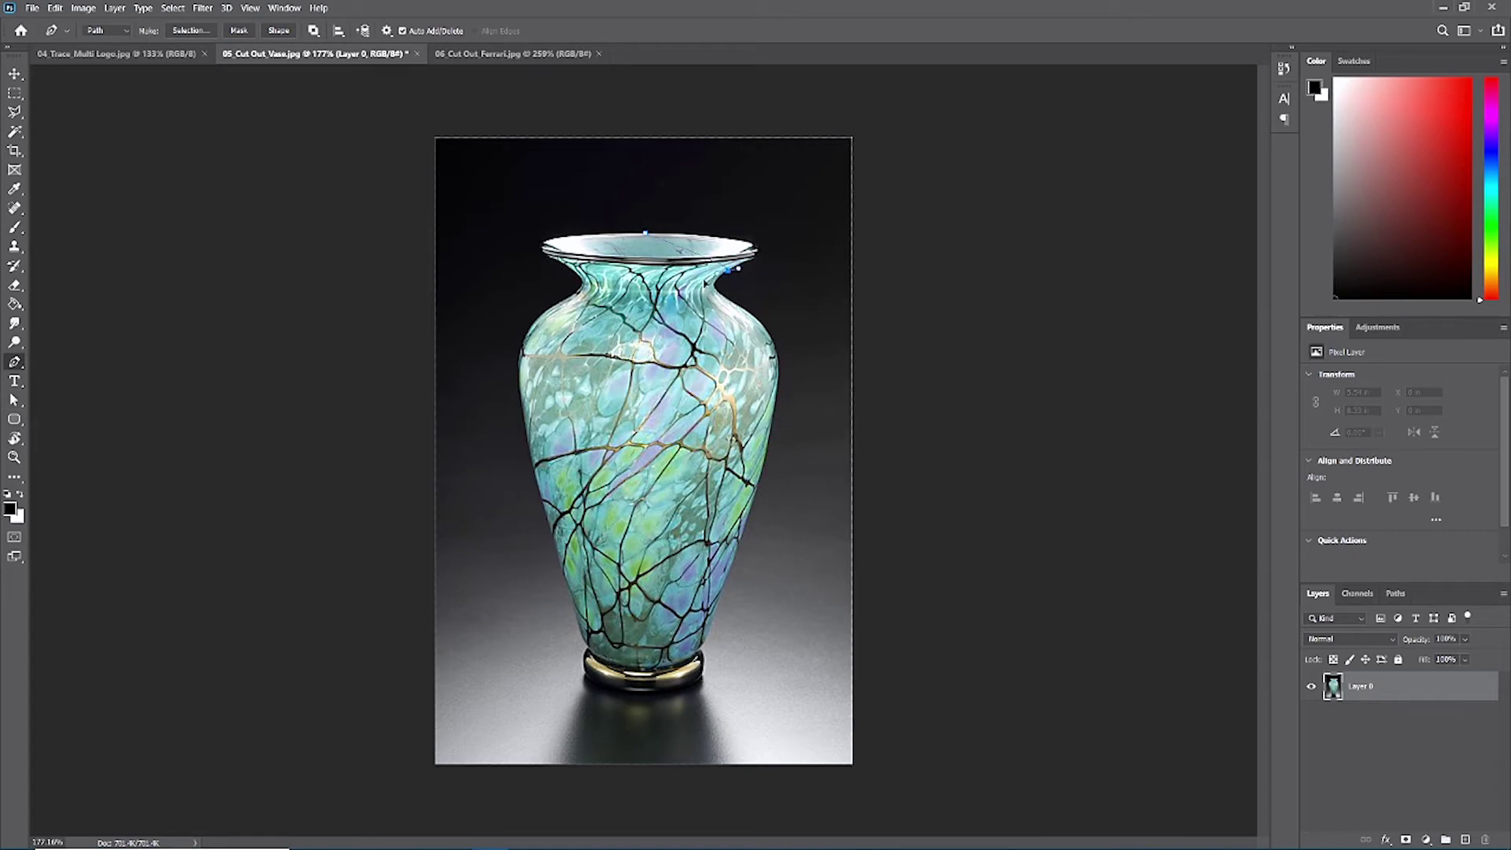
pyautogui.moveTo(729, 270); pyautogui.dragTo(824, 228)
pyautogui.moveTo(778, 363); pyautogui.dragTo(789, 446)
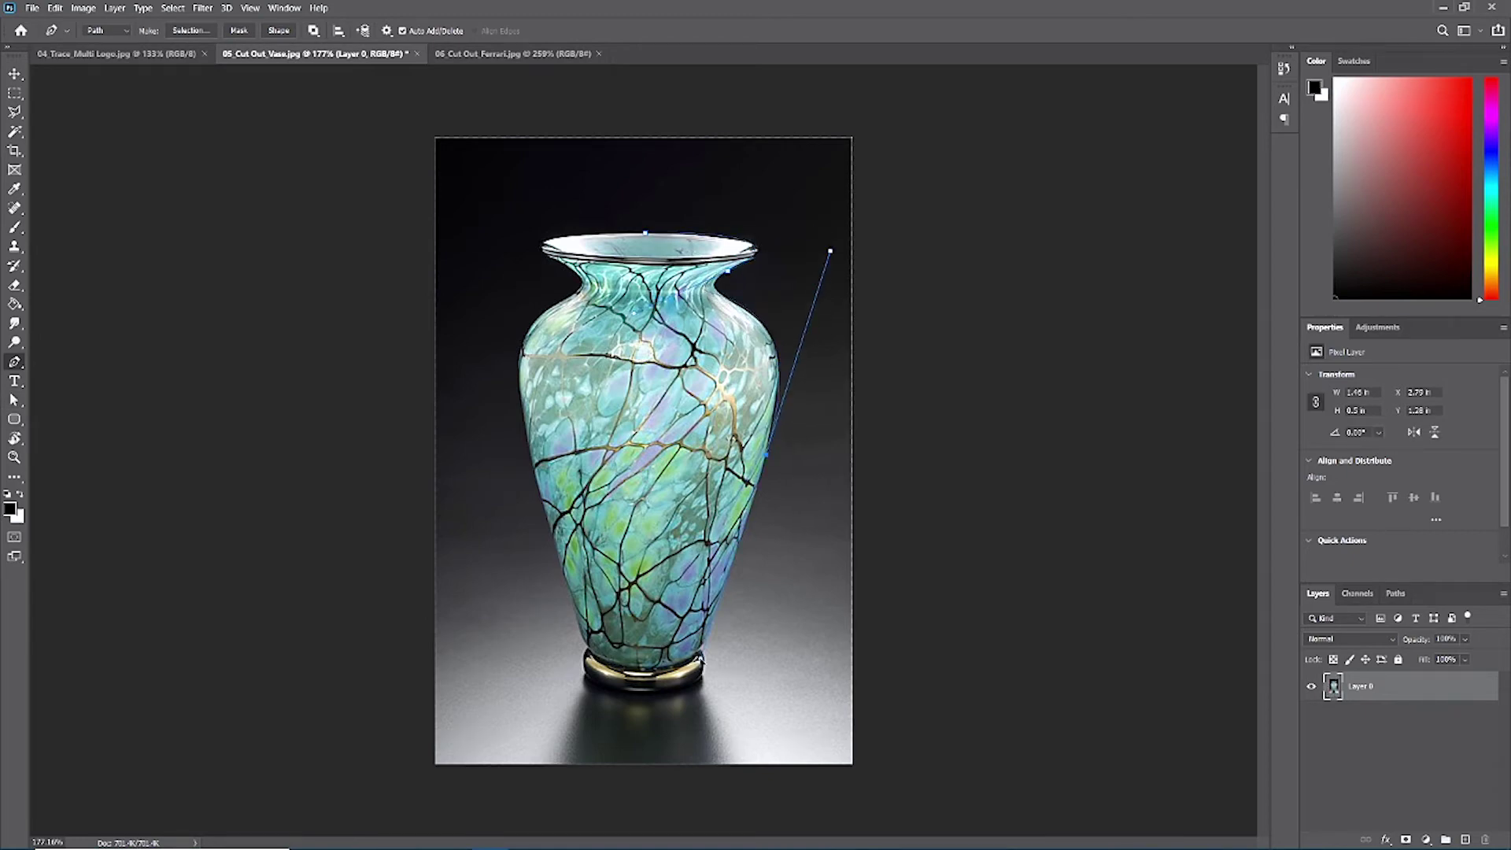
pyautogui.moveTo(700, 646); pyautogui.dragTo(596, 646)
pyautogui.moveTo(520, 360); pyautogui.dragTo(526, 230)
pyautogui.moveTo(646, 233); pyautogui.dragTo(775, 230)
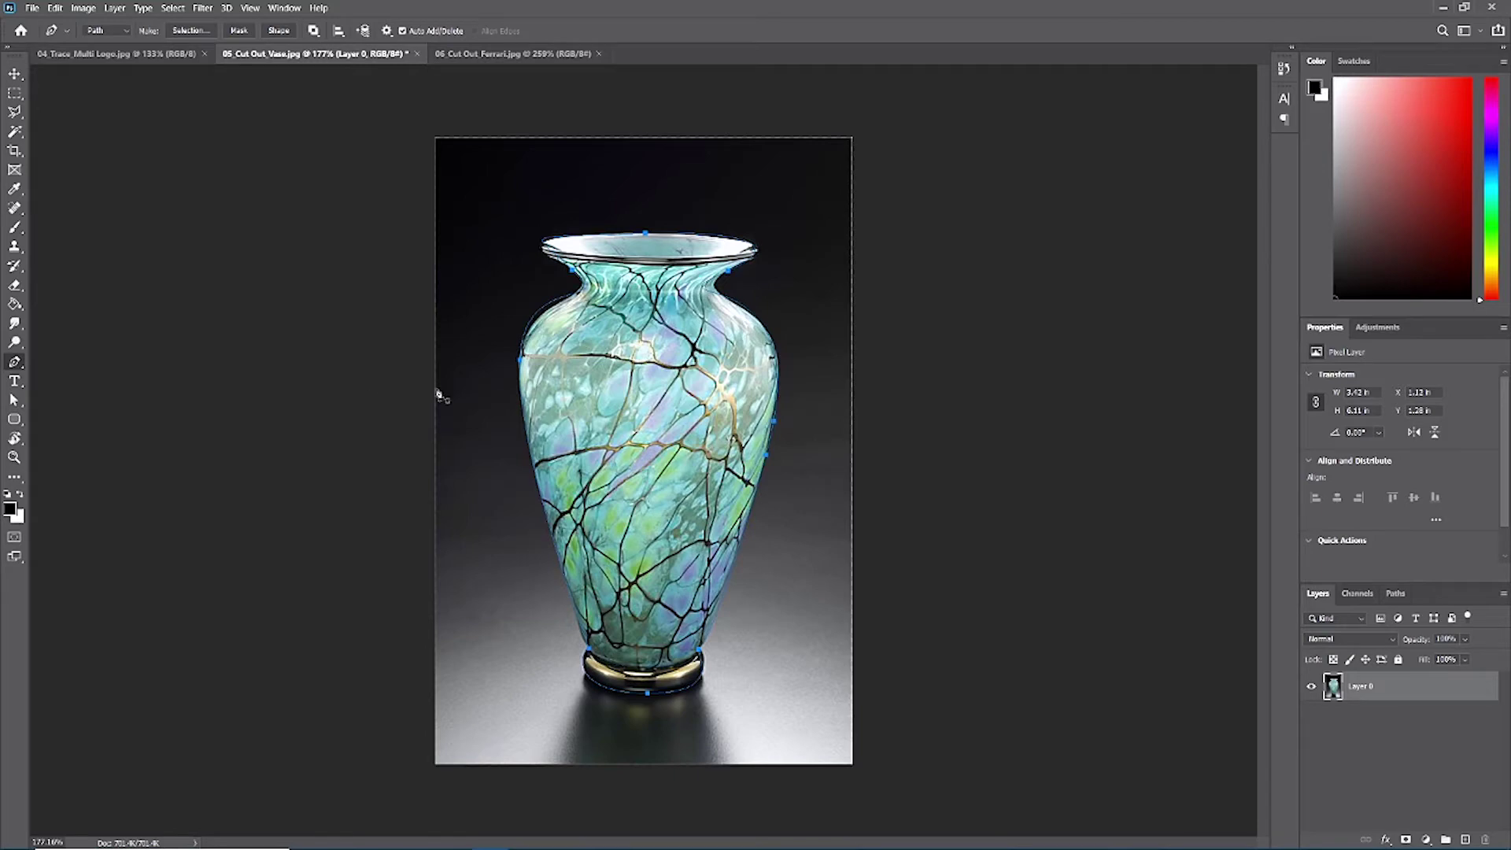
# - With Direct Selection, reshape the path curve at the vase's left neck
pyautogui.click(14, 400)
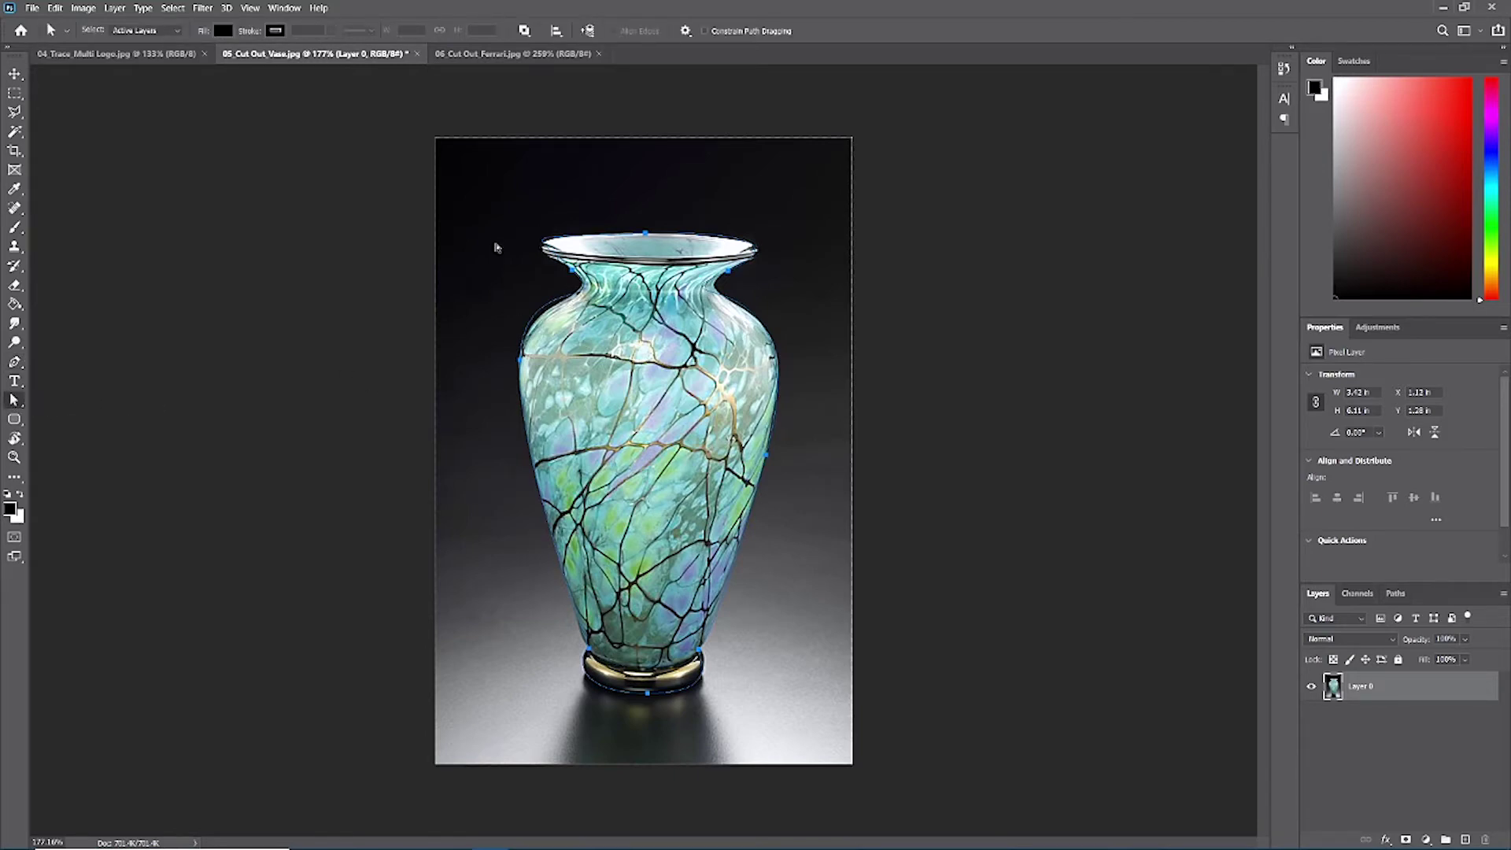
pyautogui.scroll(6, 472, 228)
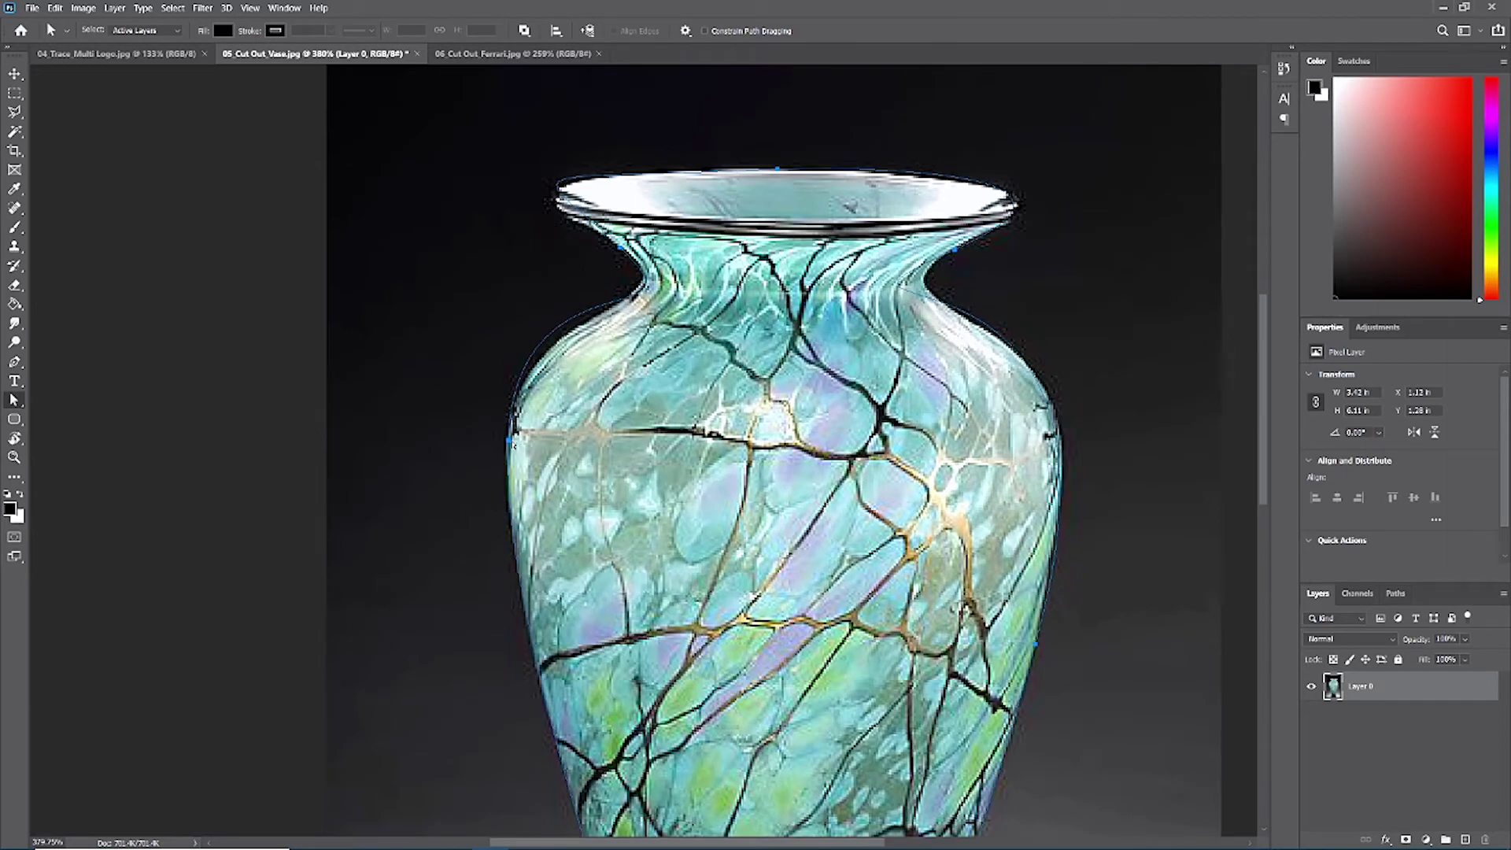
pyautogui.click(509, 441)
pyautogui.moveTo(516, 249); pyautogui.dragTo(513, 286)
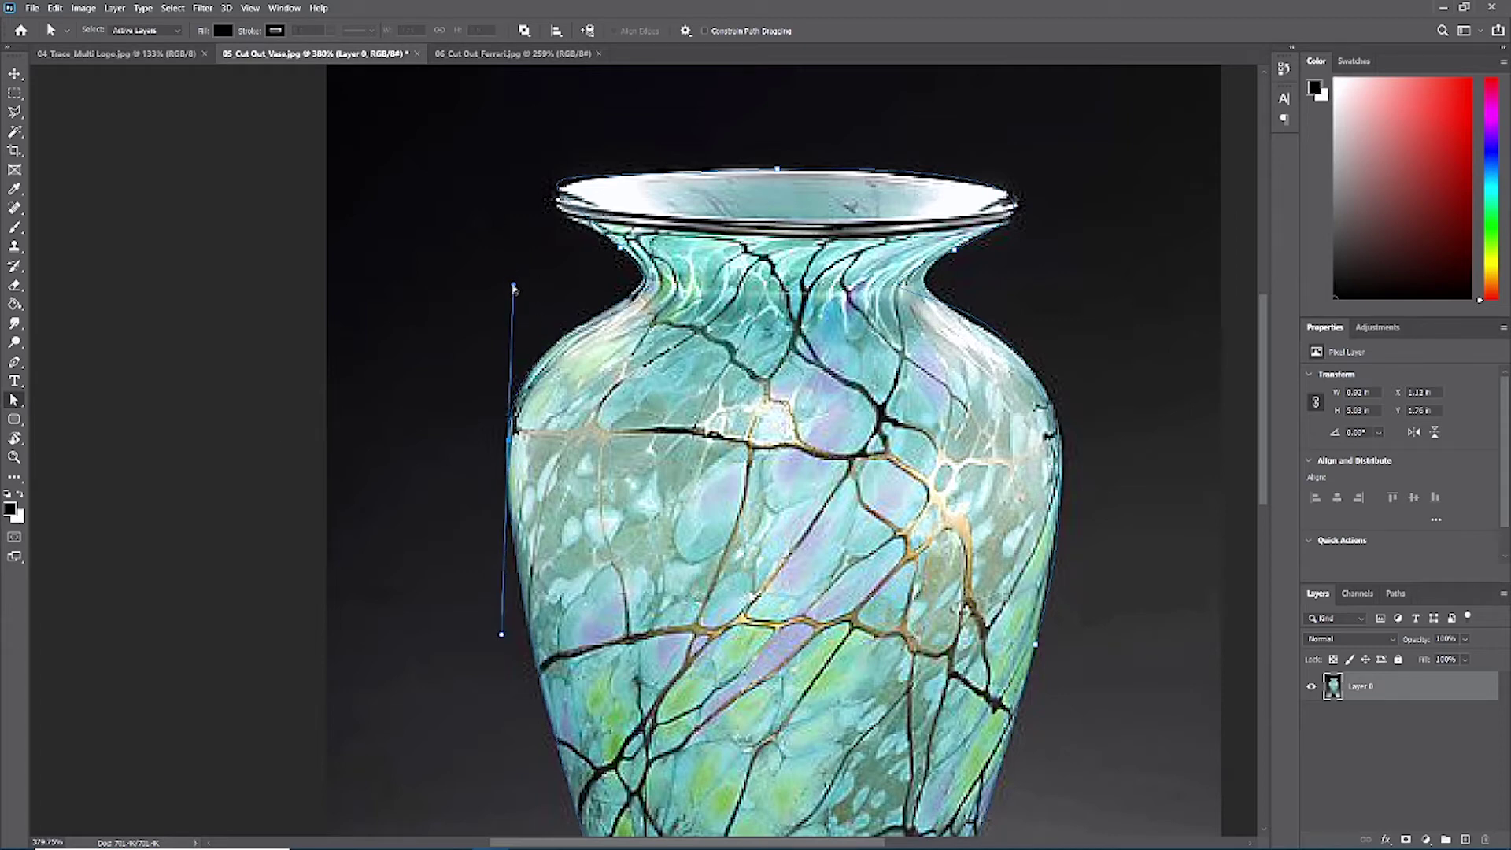
pyautogui.click(622, 249)
# - Adjust the right-side anchor handles so the path hugs the vase's right edge
pyautogui.click(957, 253)
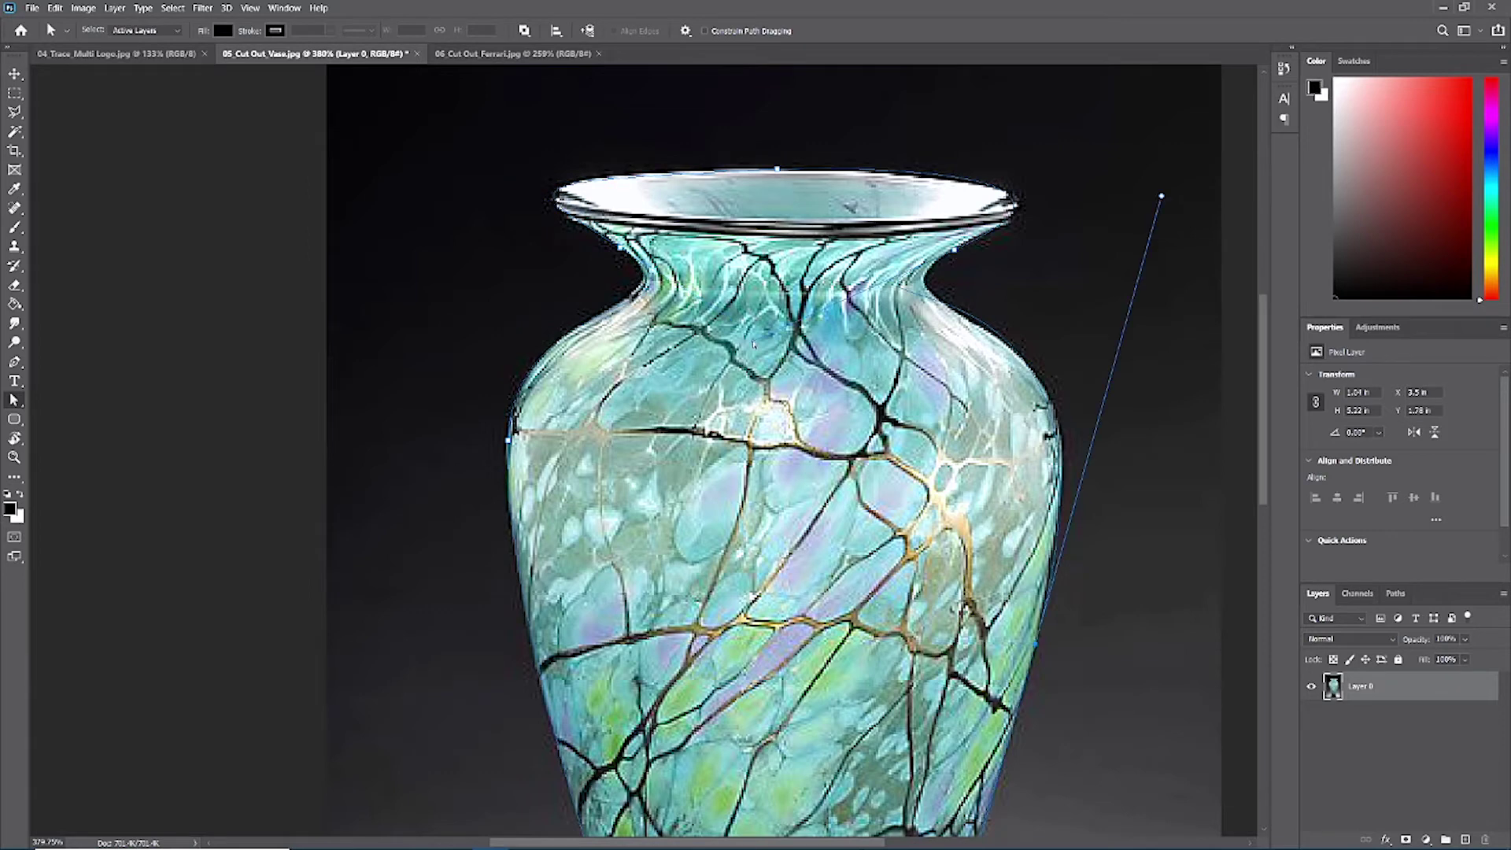
pyautogui.moveTo(1161, 195); pyautogui.dragTo(1060, 275)
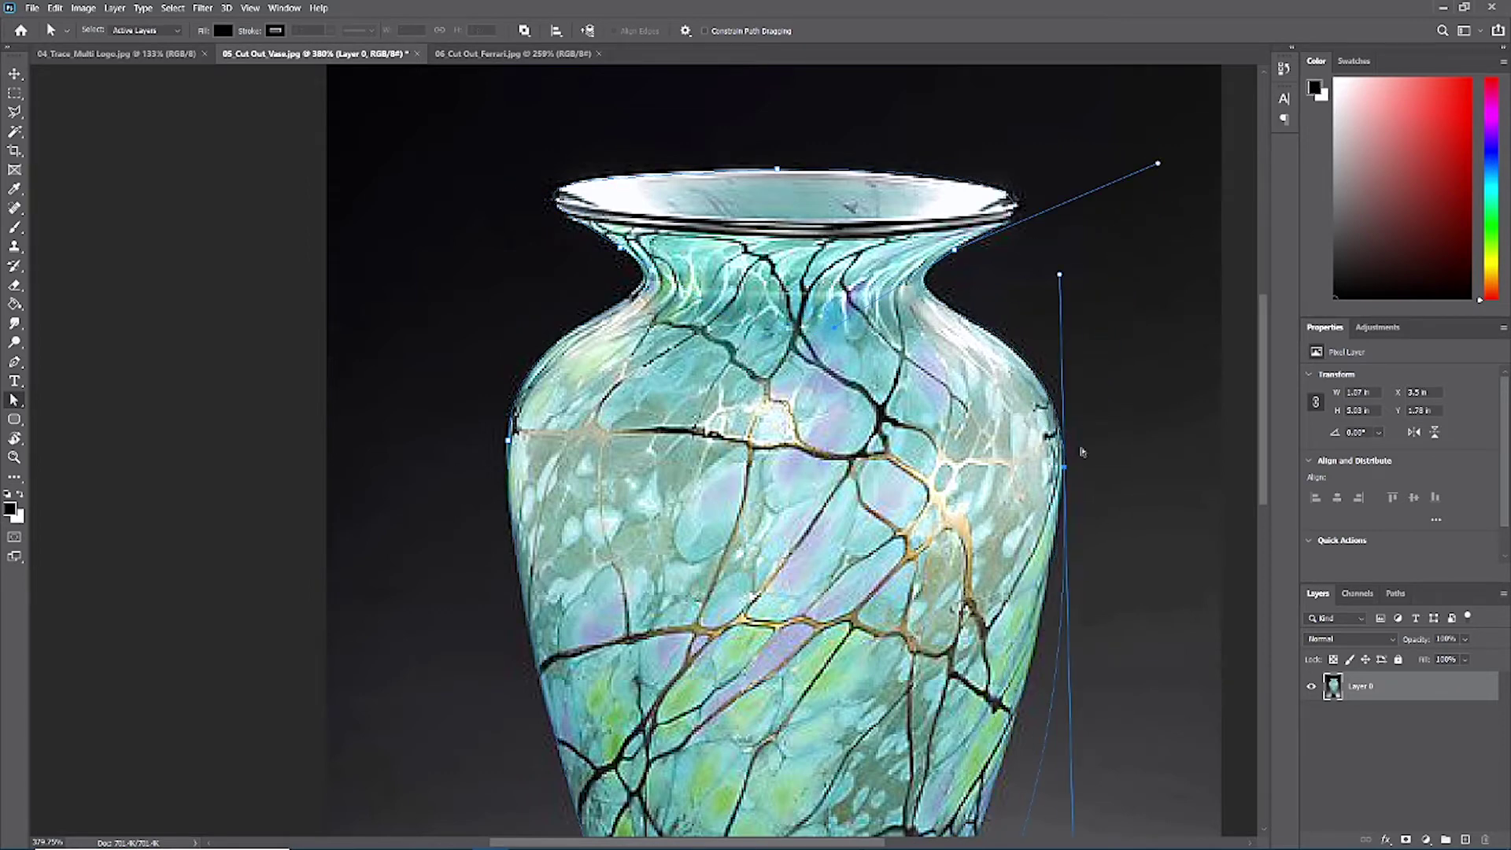
pyautogui.scroll(-3, 1082, 452)
pyautogui.moveTo(1029, 540); pyautogui.dragTo(964, 504)
pyautogui.scroll(1, 964, 504)
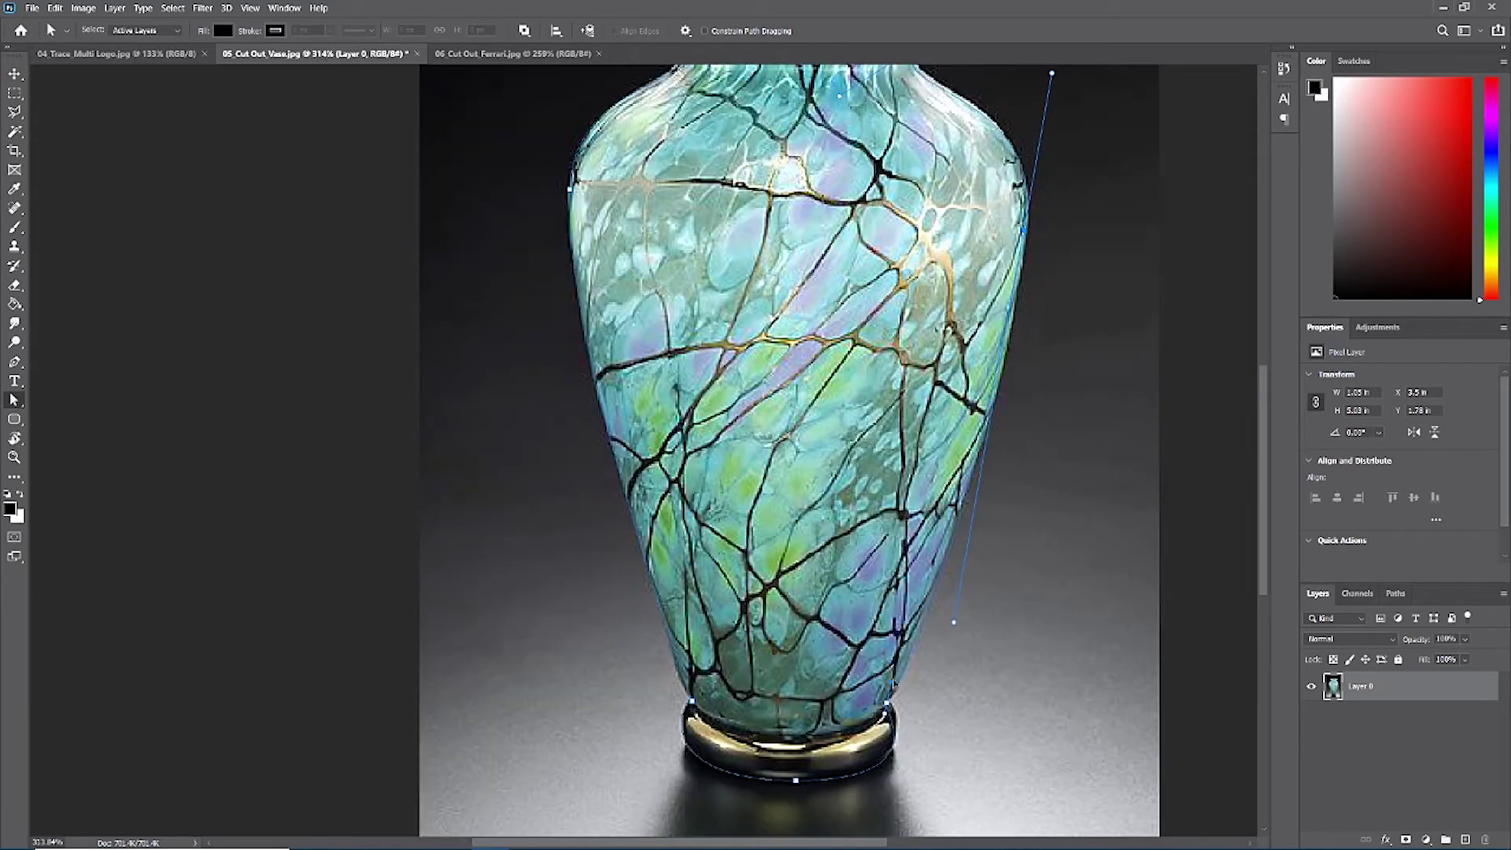
pyautogui.moveTo(954, 622); pyautogui.dragTo(970, 479)
pyautogui.click(907, 673)
# - Nudge the top rim anchor and recheck the right anchor's curve
pyautogui.scroll(3, 907, 673)
pyautogui.click(800, 114)
pyautogui.moveTo(591, 125); pyautogui.dragTo(580, 122)
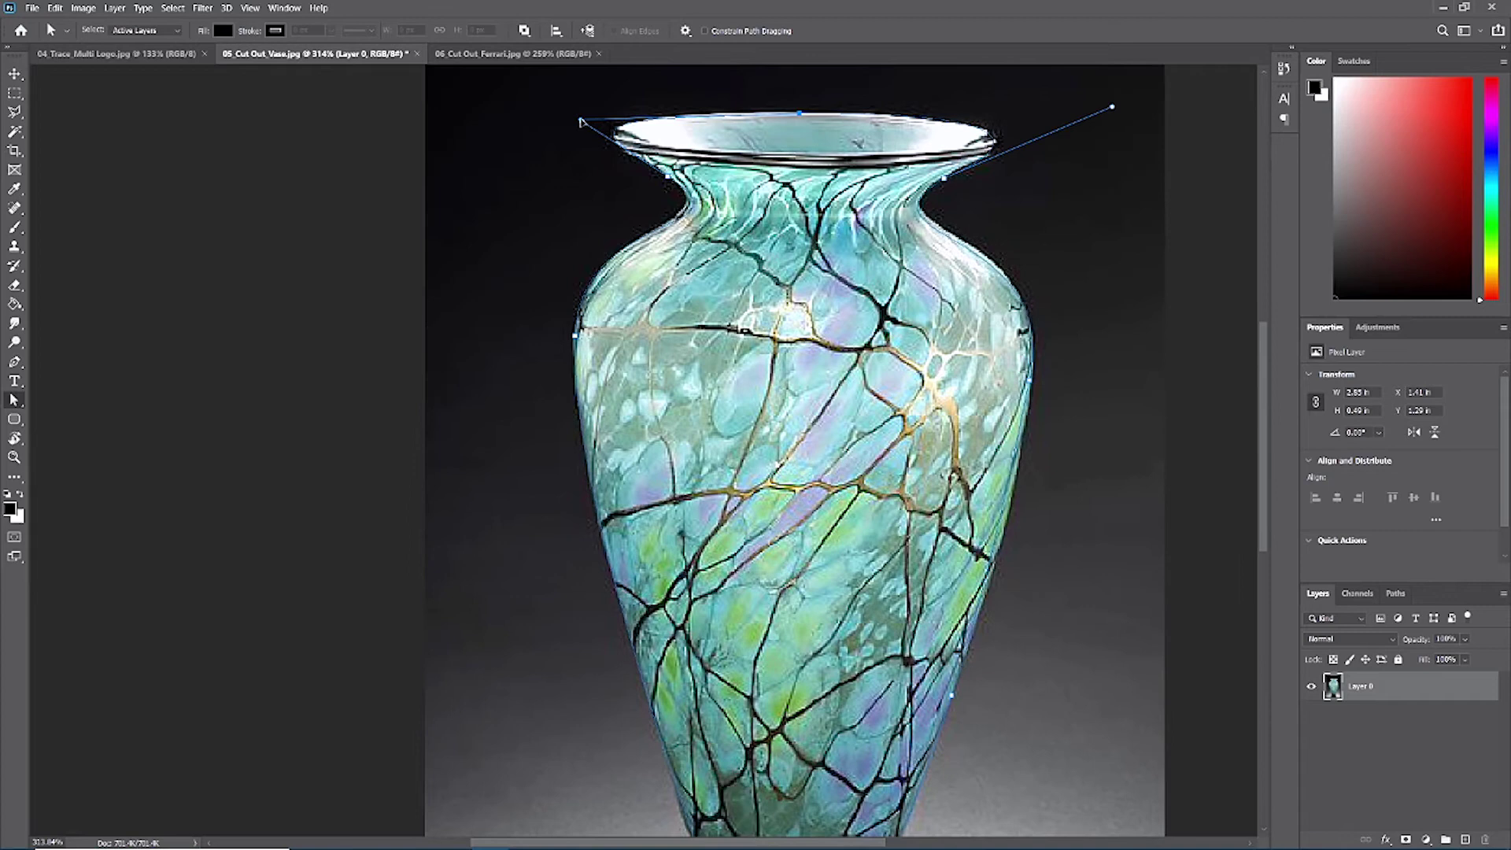
pyautogui.click(587, 260)
pyautogui.click(984, 618)
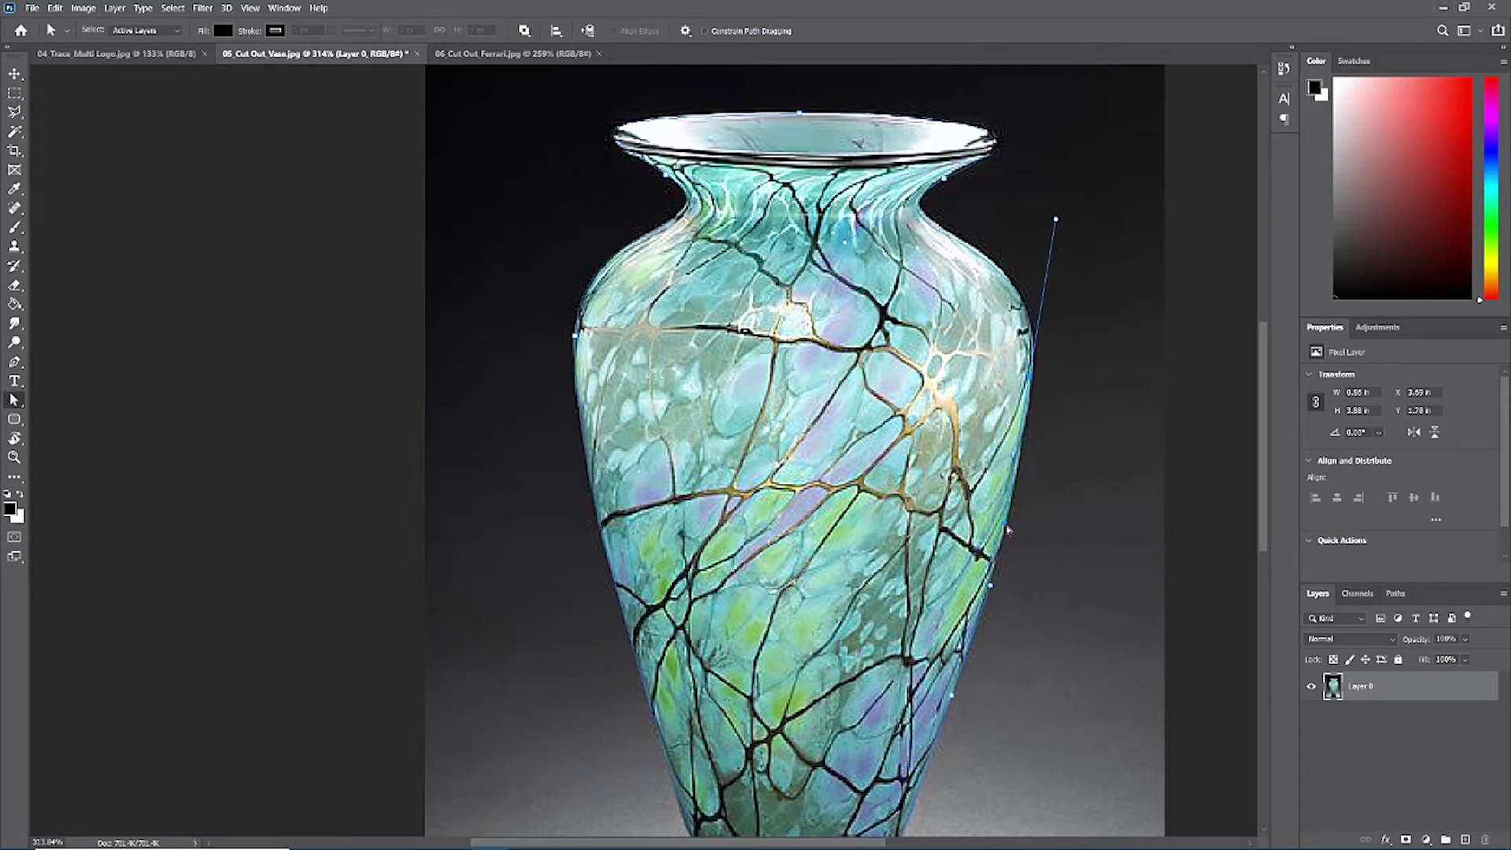
pyautogui.scroll(-3, 917, 655)
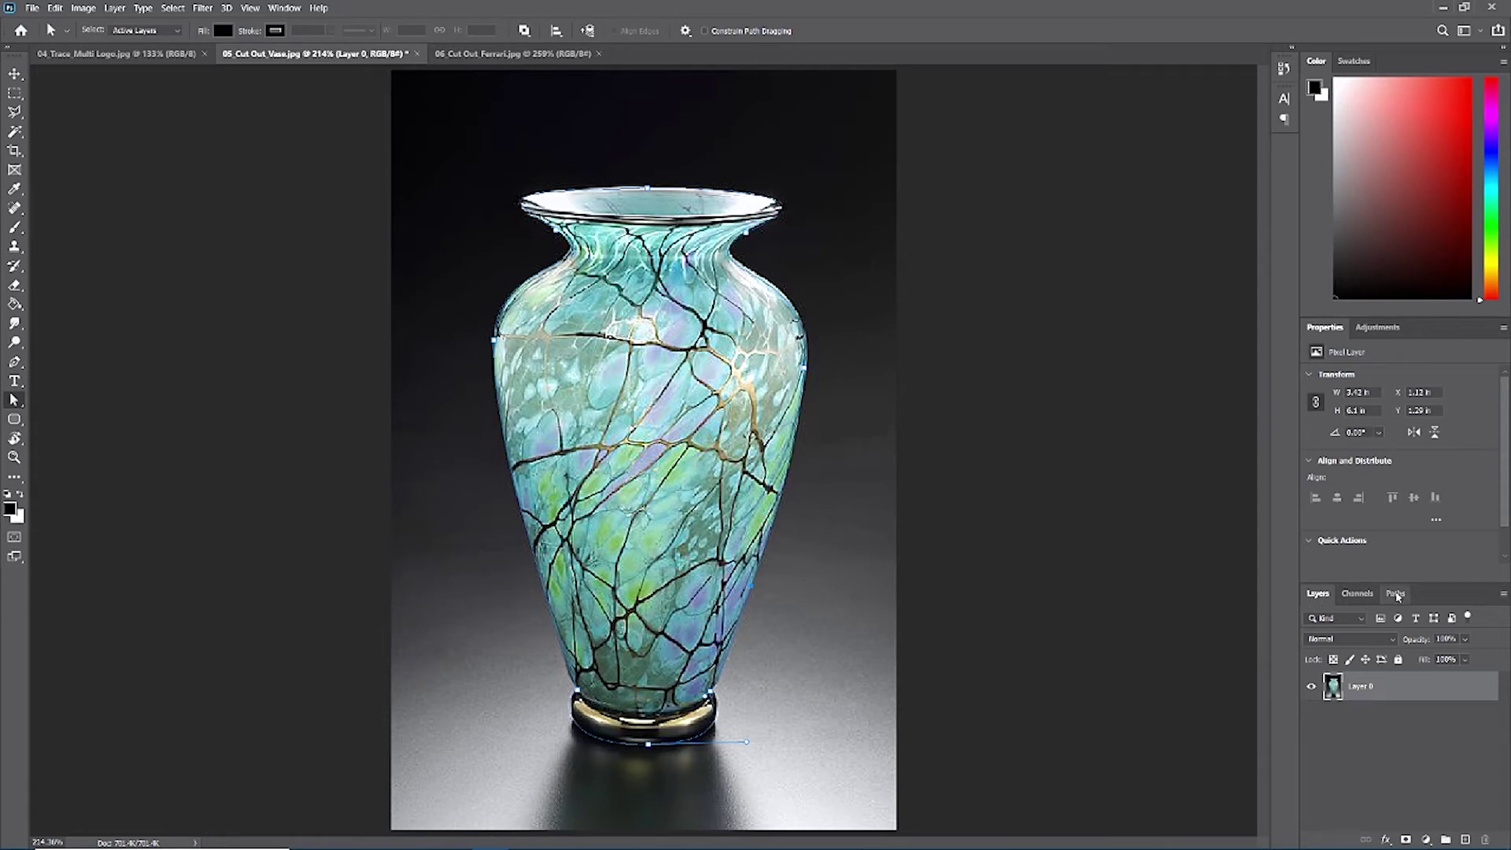
# - Hide Layer 0 to inspect the vase path on its own
pyautogui.click(1397, 598)
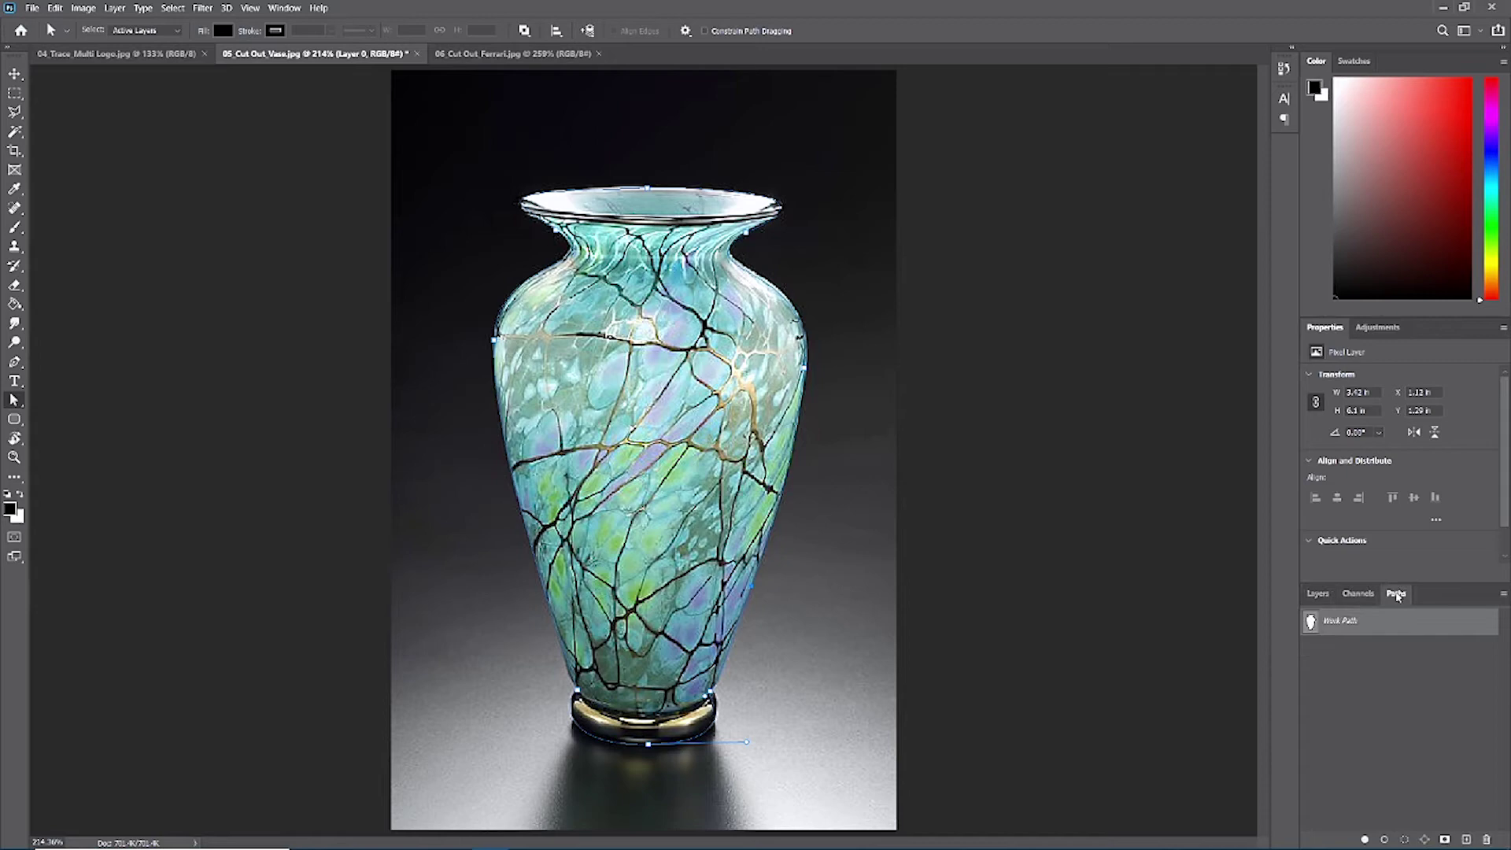
pyautogui.click(1318, 595)
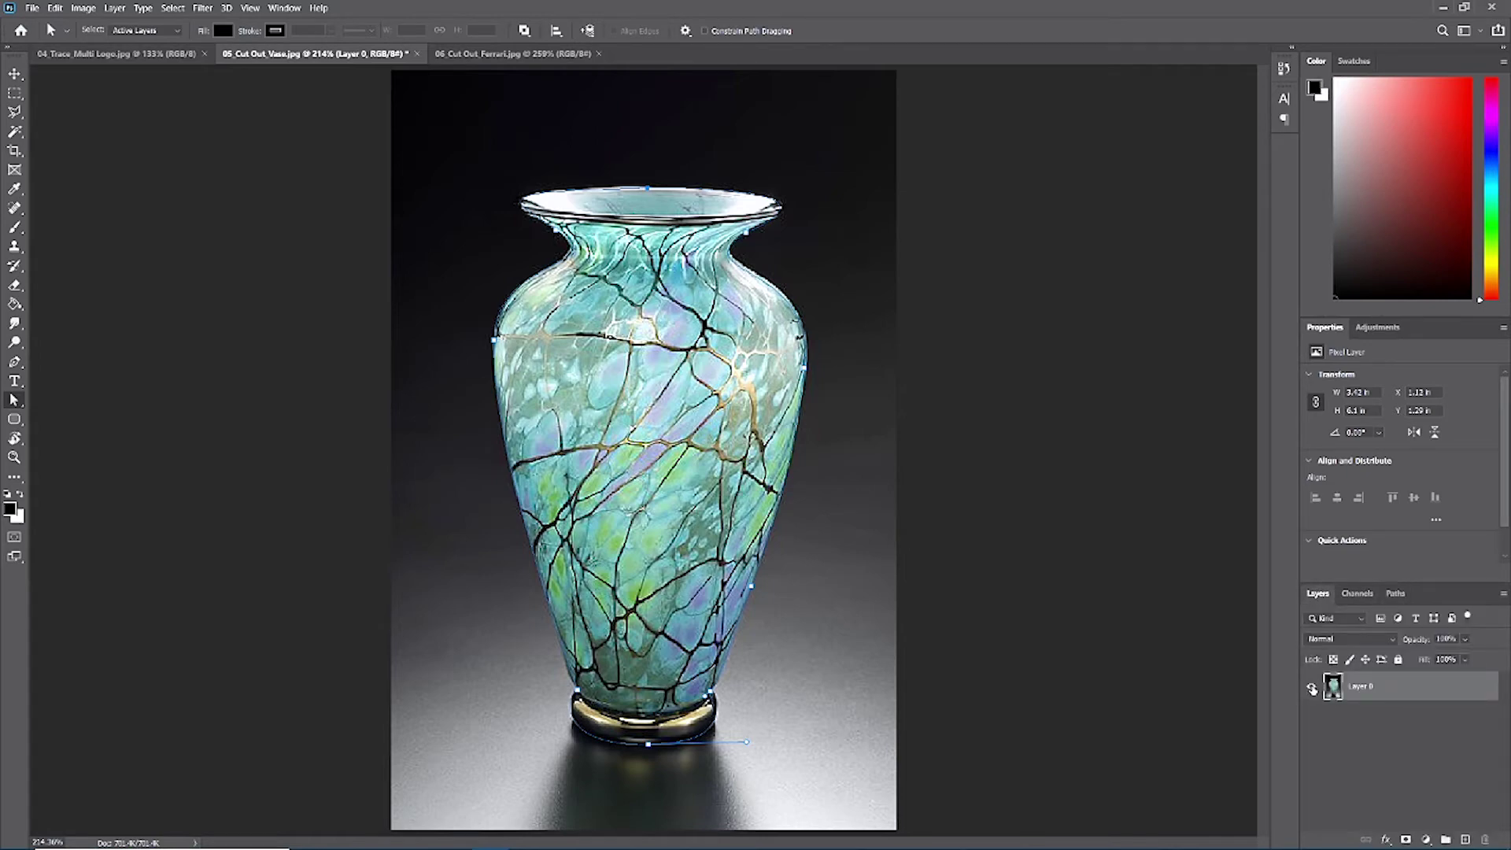
pyautogui.click(1313, 688)
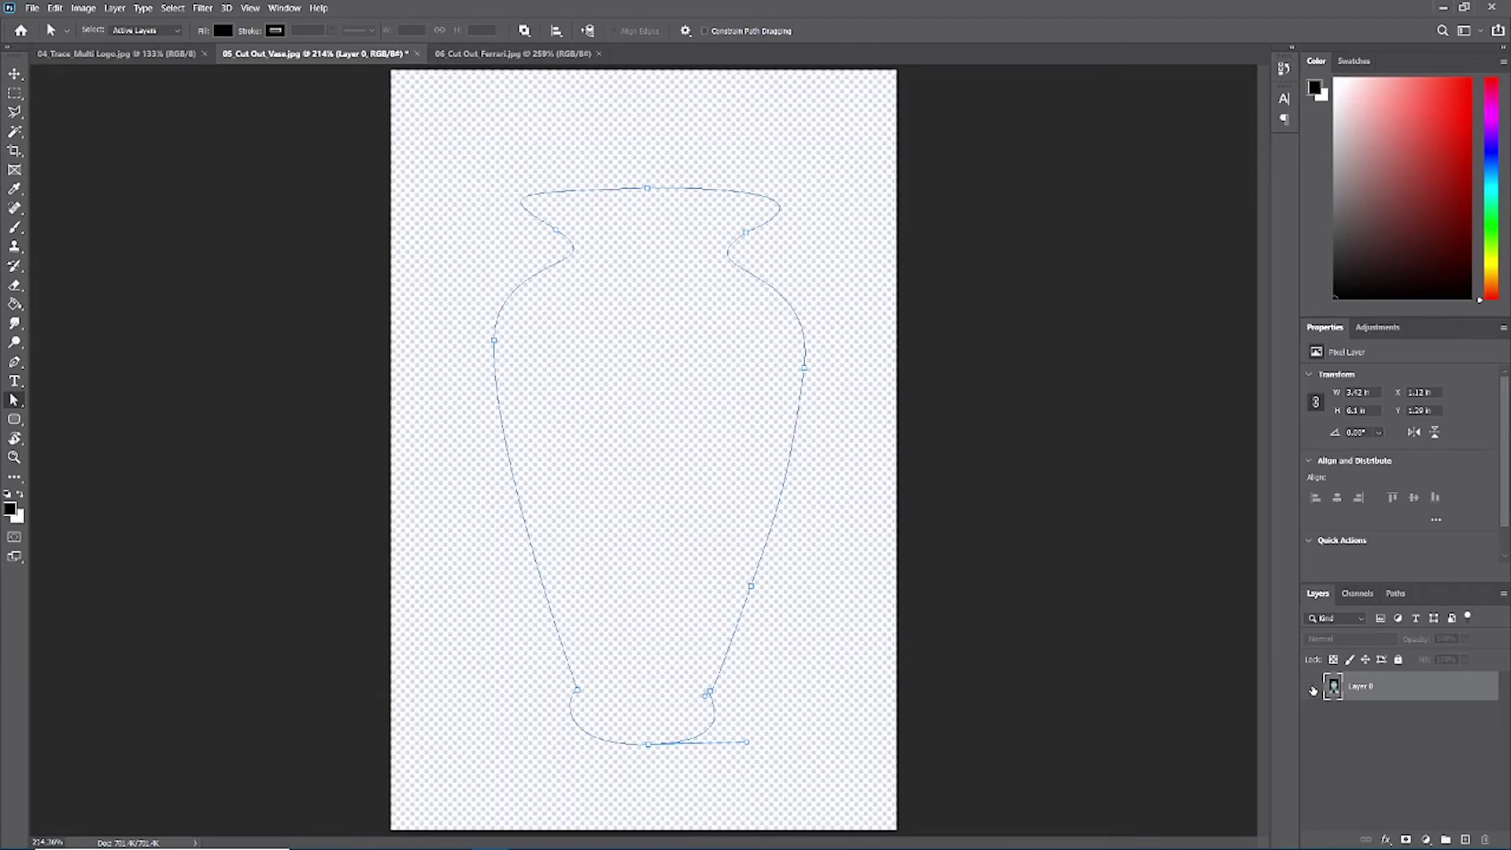
# - Deselect Layer 0, return to the Pen tool, show Layer 0 again and view the Work Path in Paths
pyautogui.click(14, 73)
pyautogui.click(533, 226)
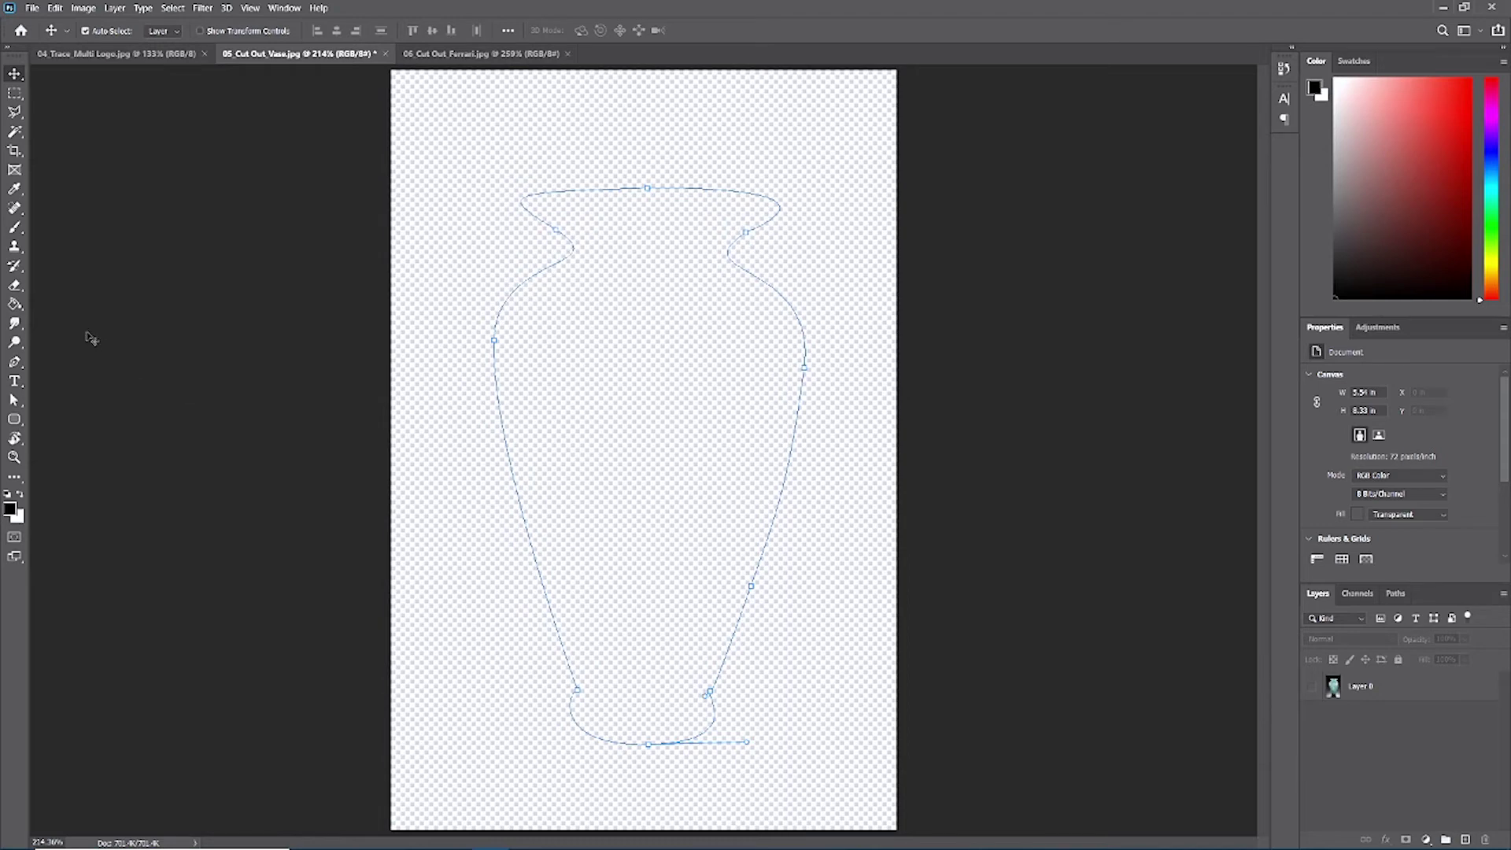
pyautogui.click(14, 363)
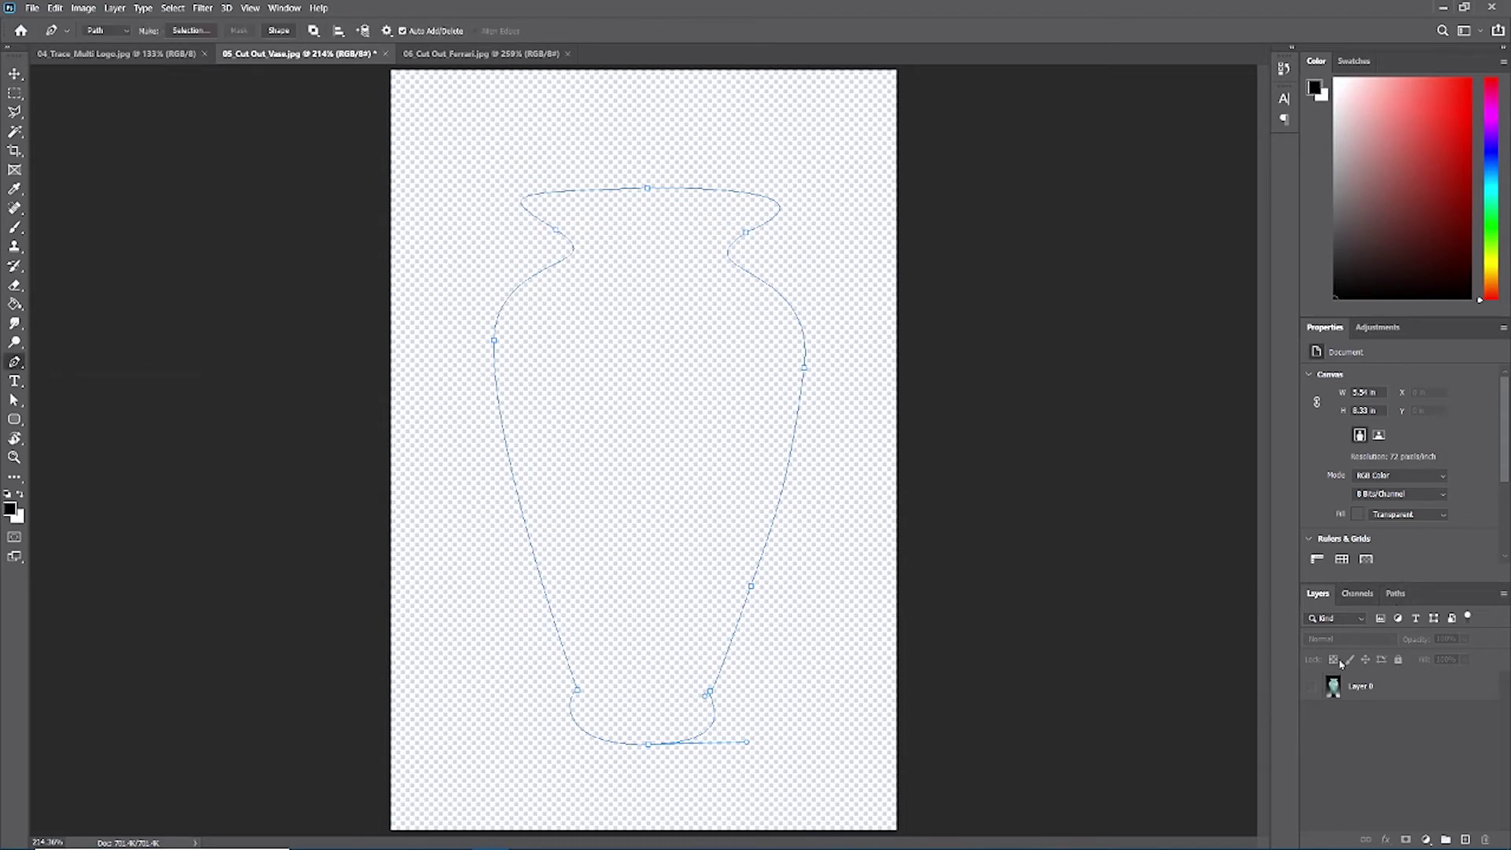
pyautogui.click(1311, 686)
pyautogui.click(1395, 594)
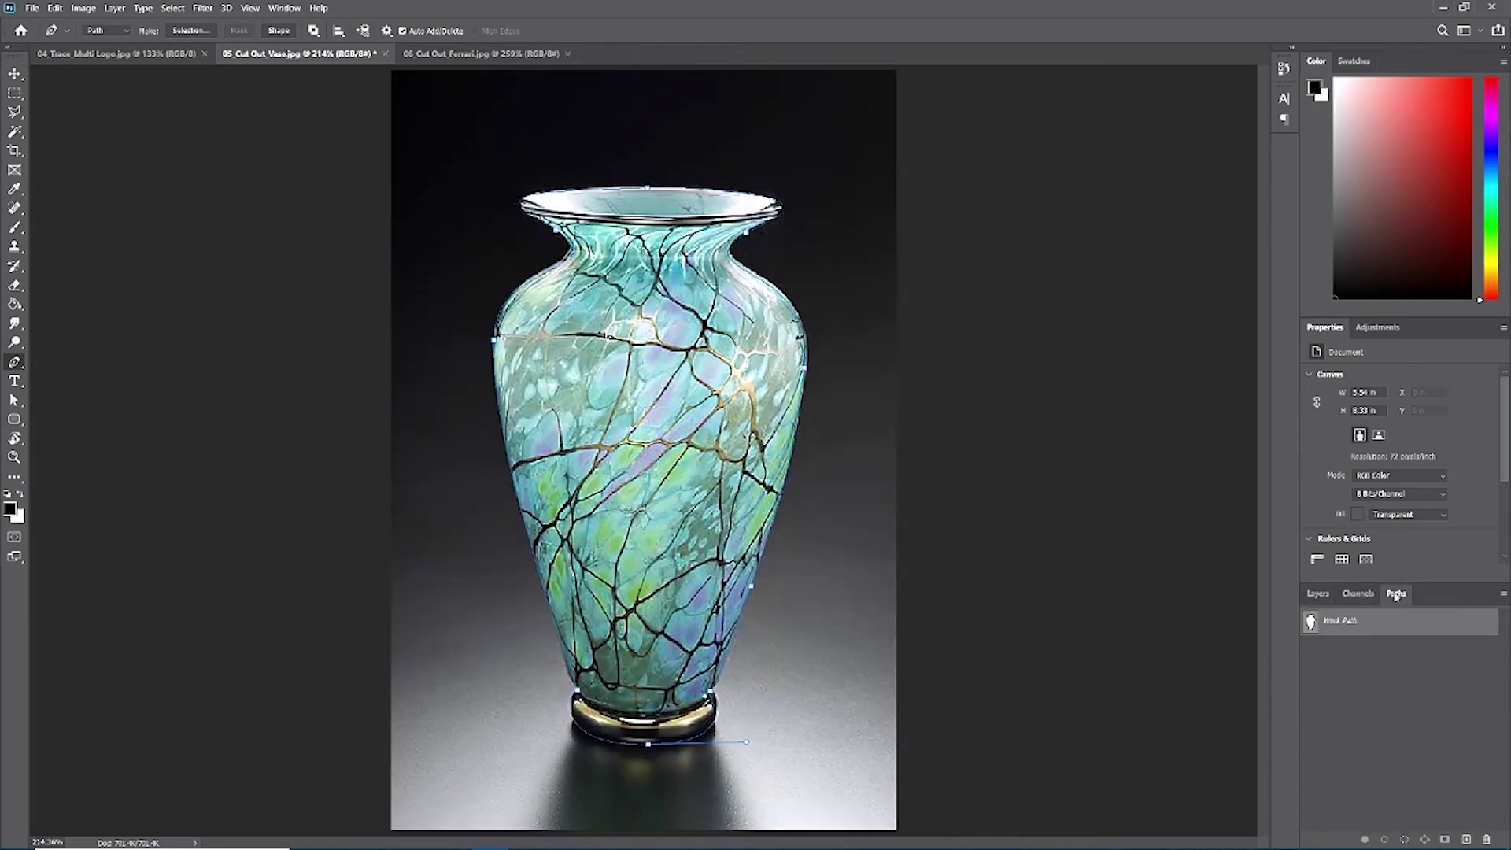
# - Make a selection from the vase Work Path with a 0-pixel feather radius
pyautogui.rightClick(1364, 624)
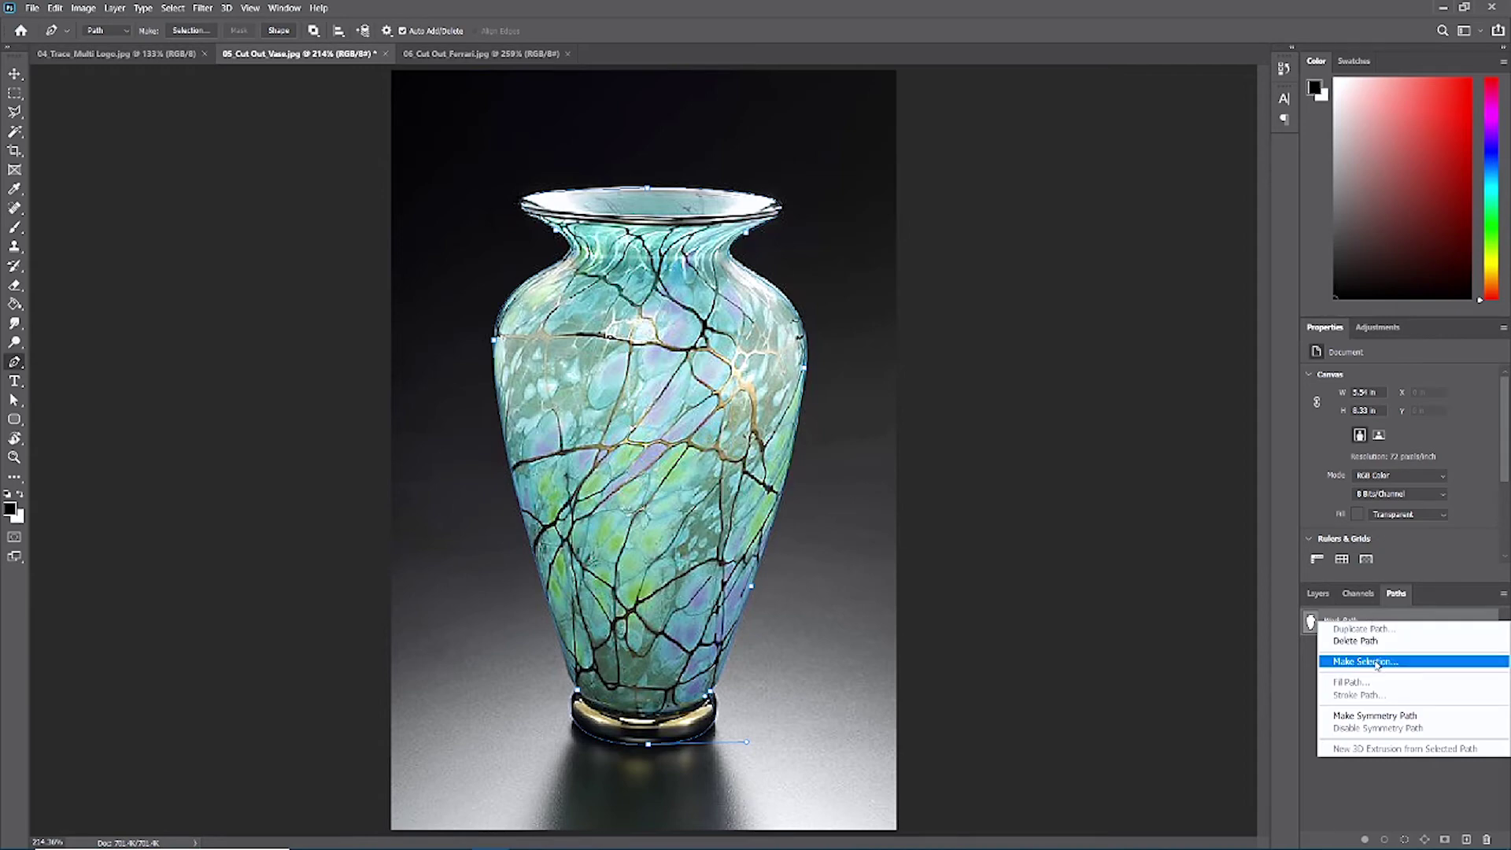
pyautogui.click(1376, 663)
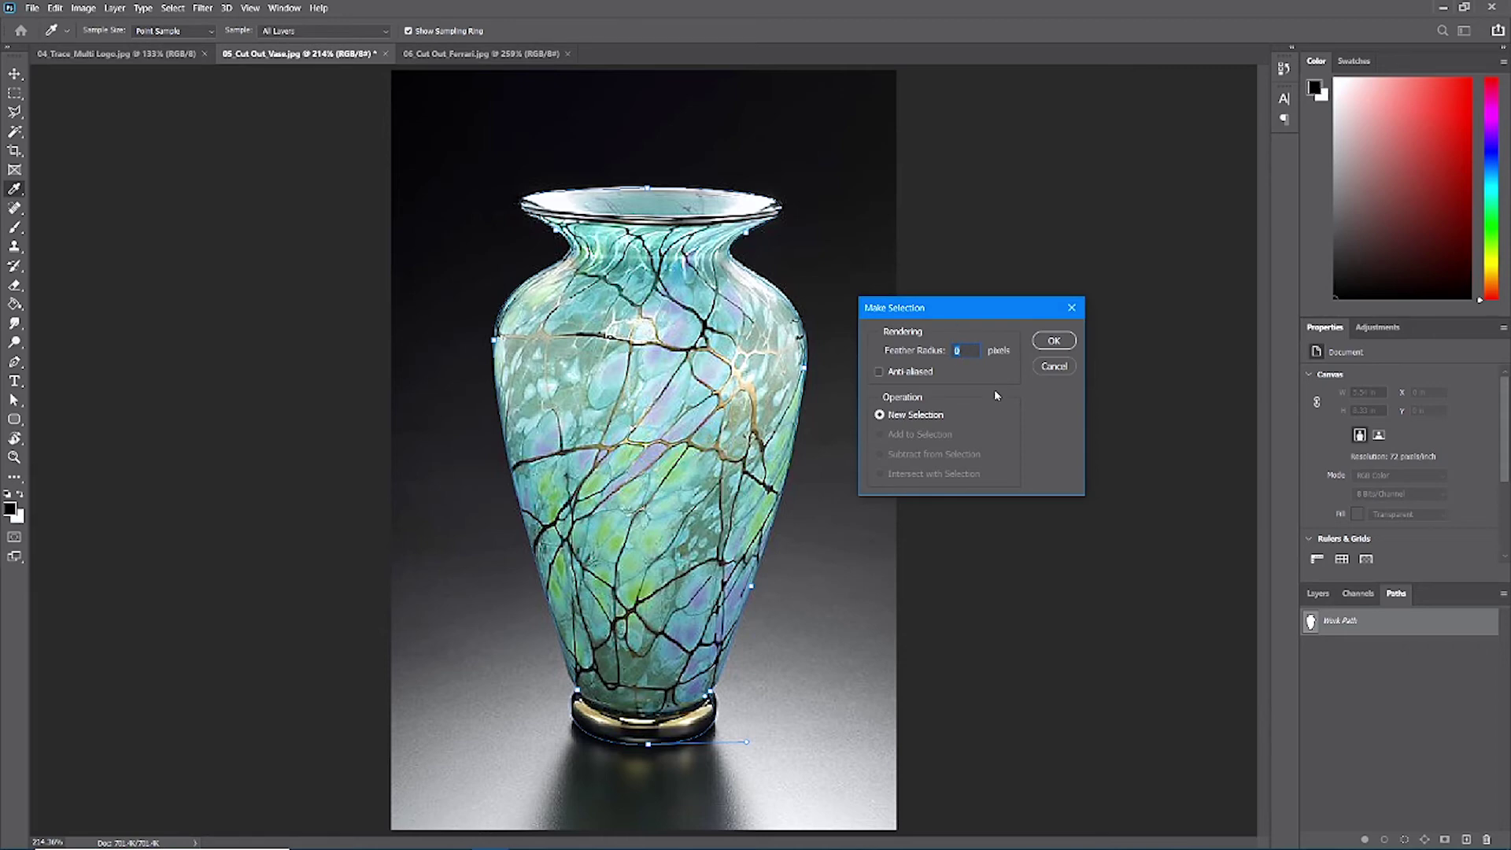
pyautogui.click(1055, 340)
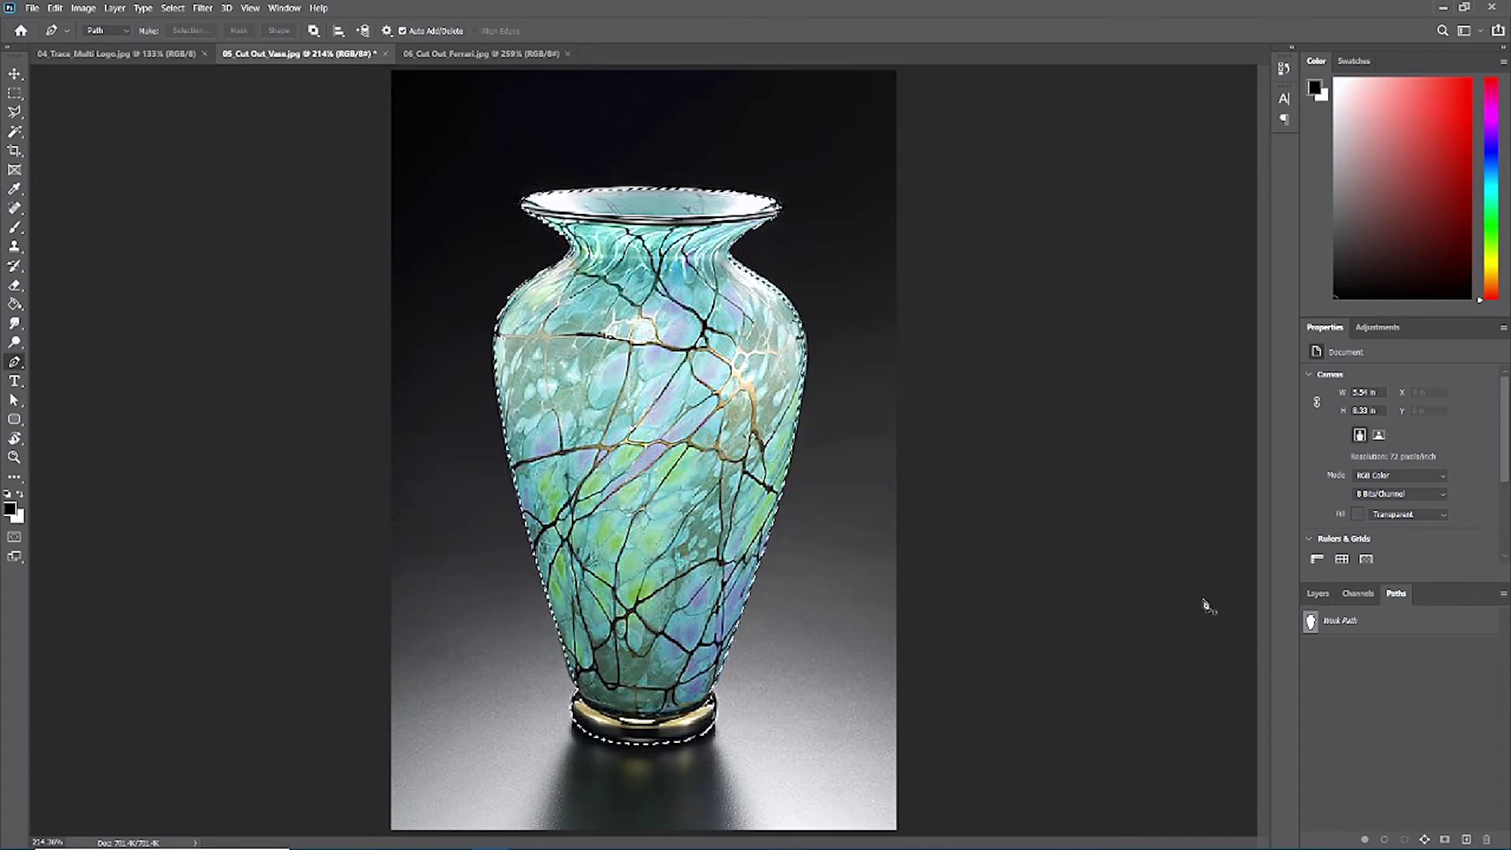
# - Add a layer mask to Layer 0 from the active vase selection
pyautogui.click(1317, 594)
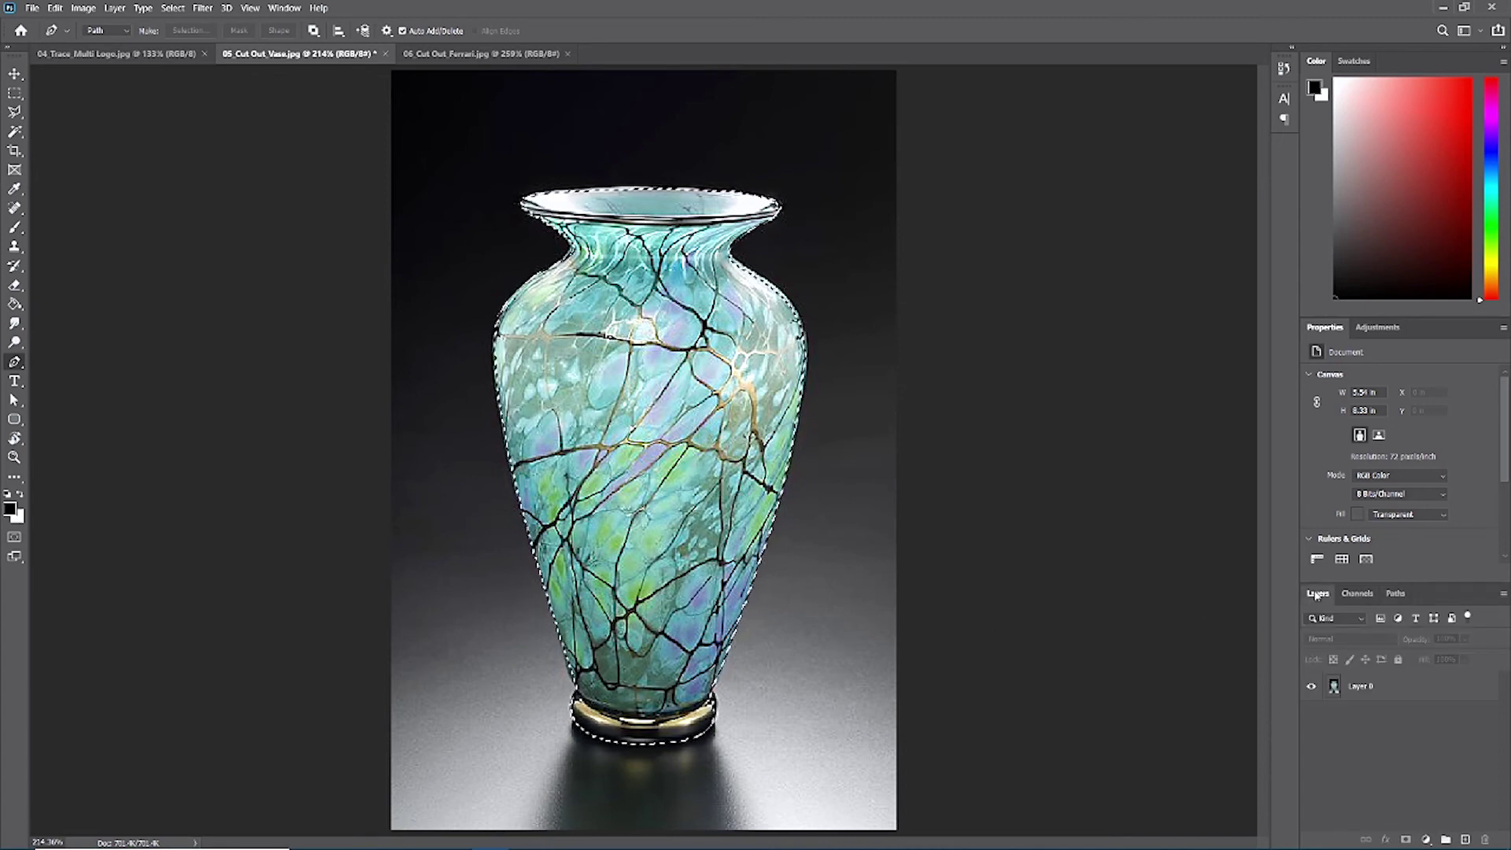
pyautogui.click(1387, 692)
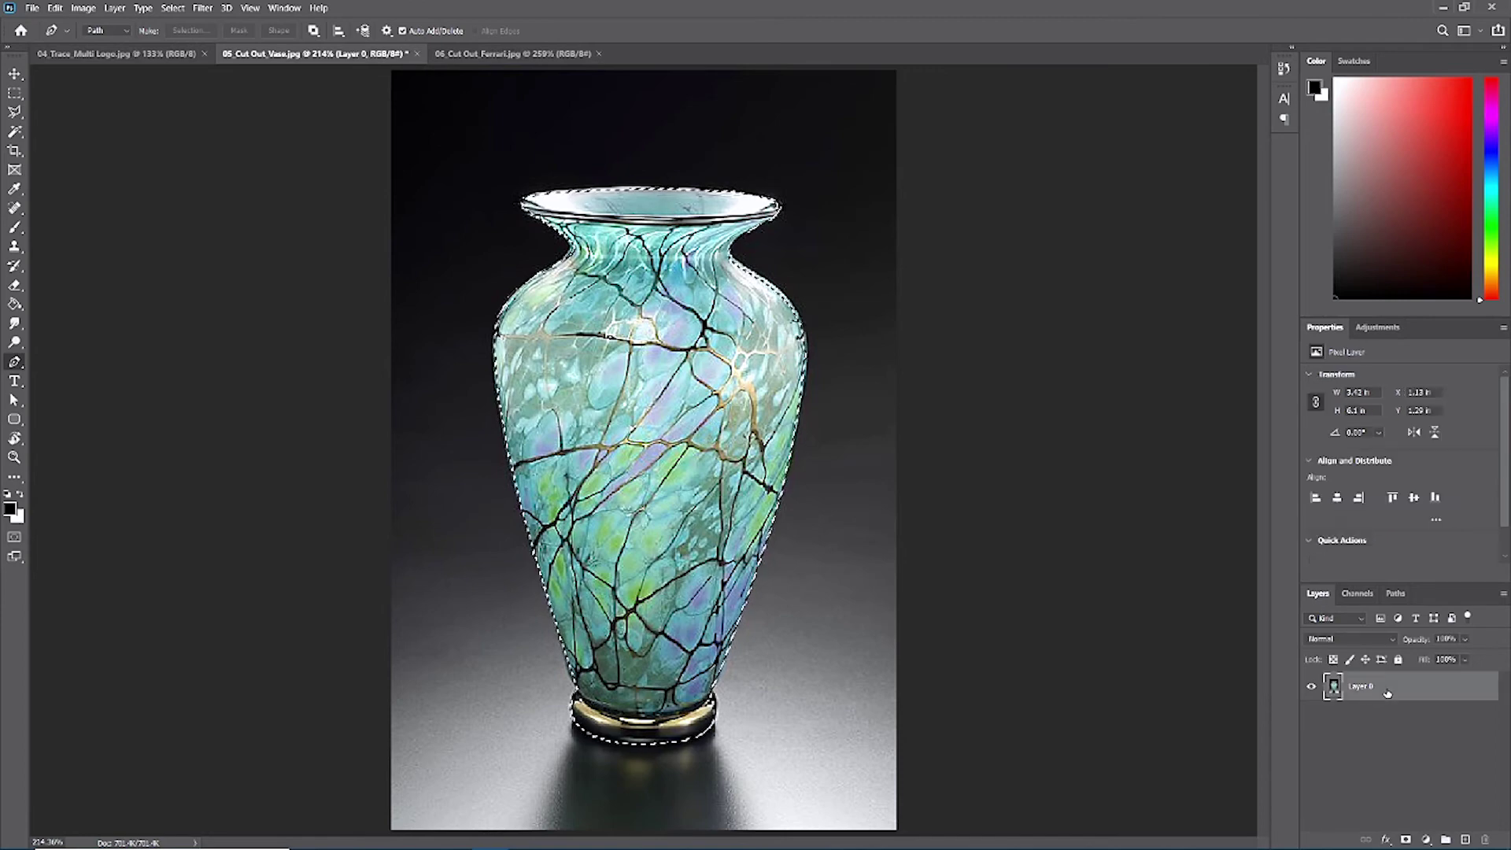
pyautogui.click(1407, 840)
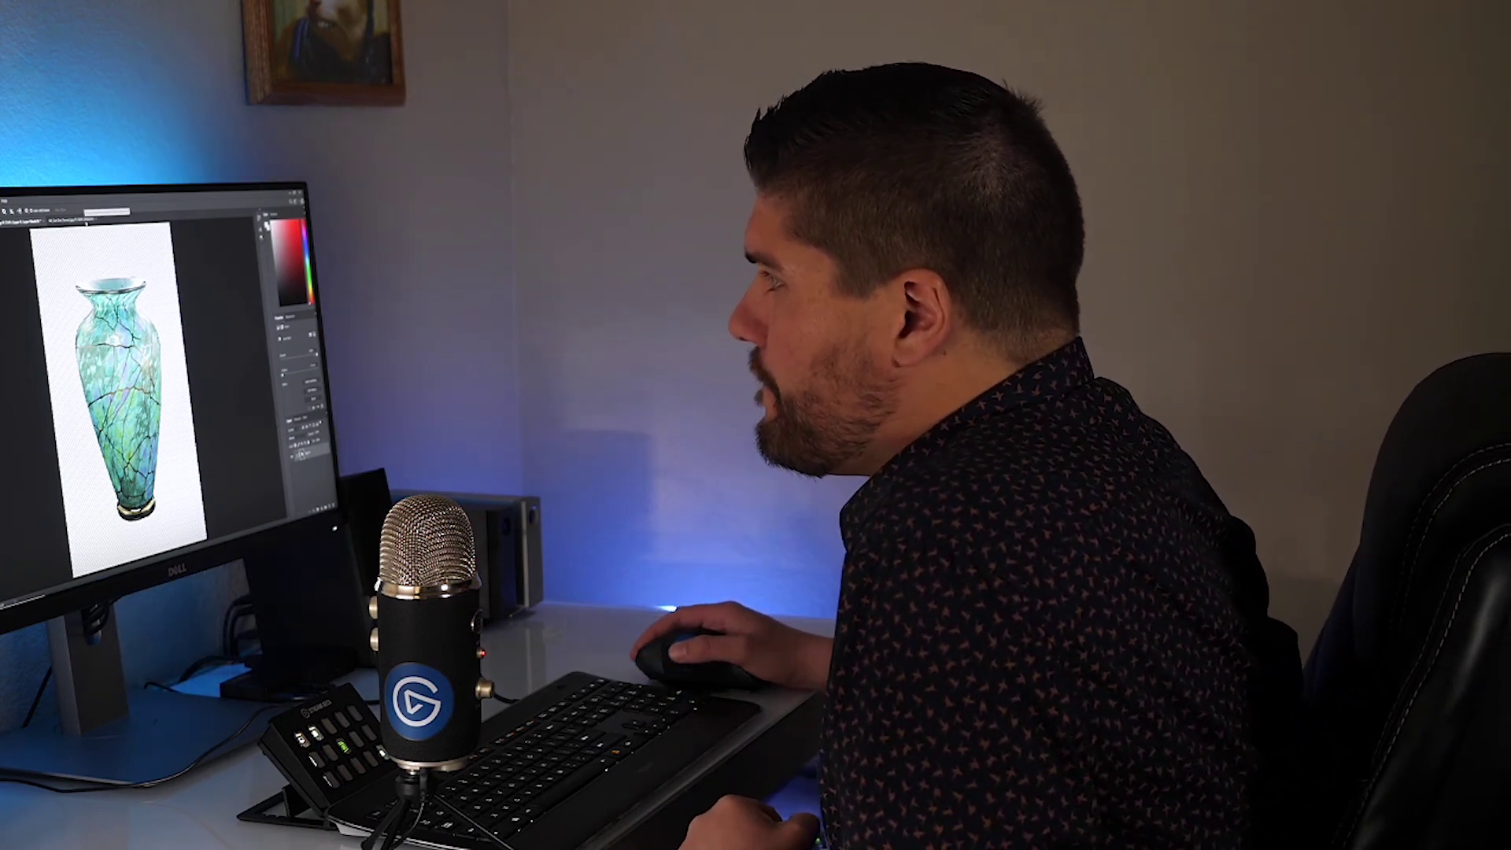
# - Bring the 06_Cut_Out_Ferrari.jpg document to the front
pyautogui.click(75, 224)
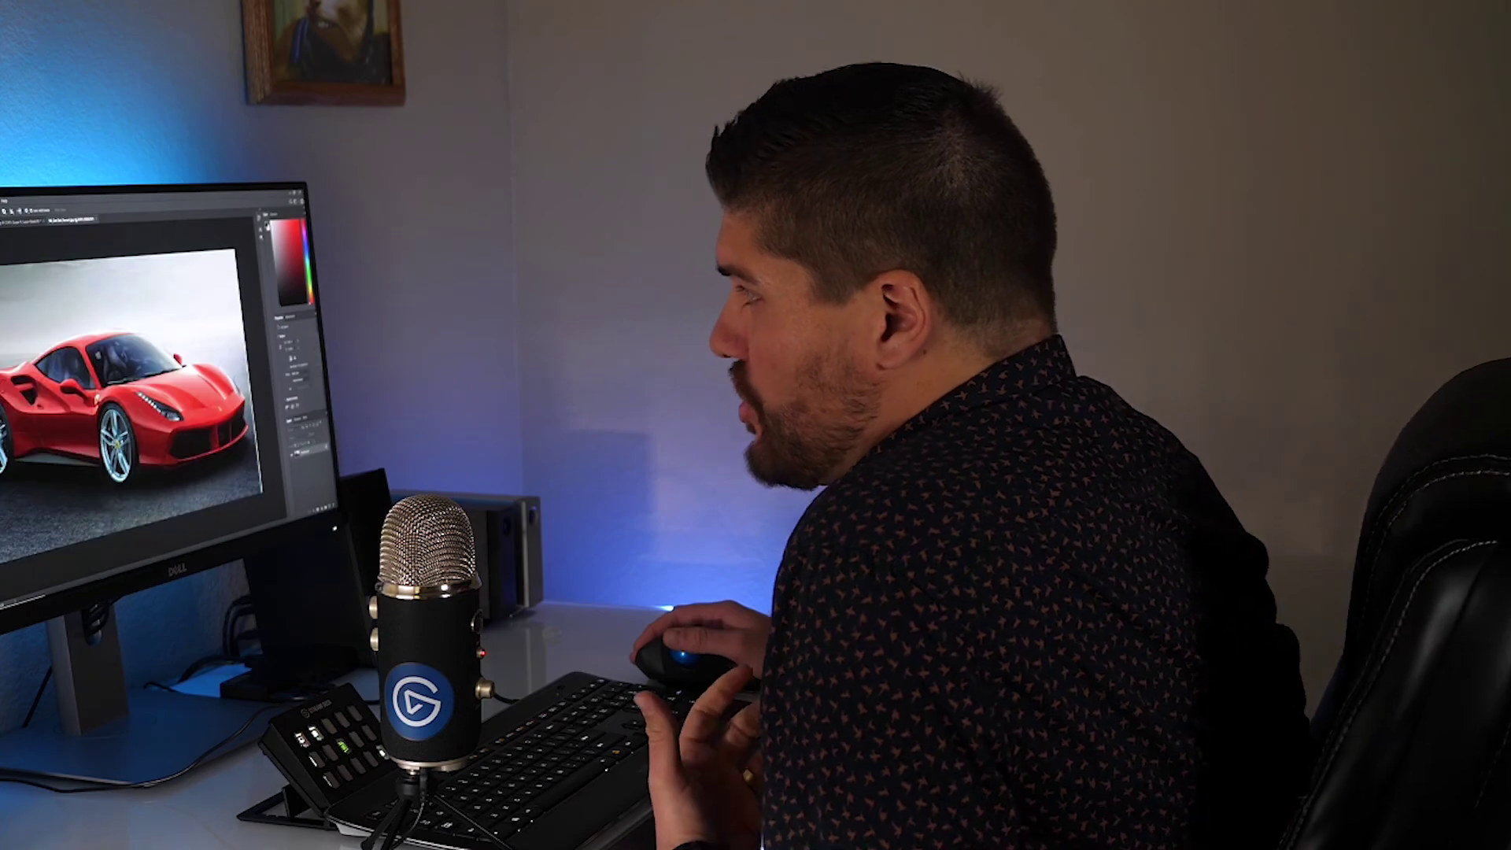